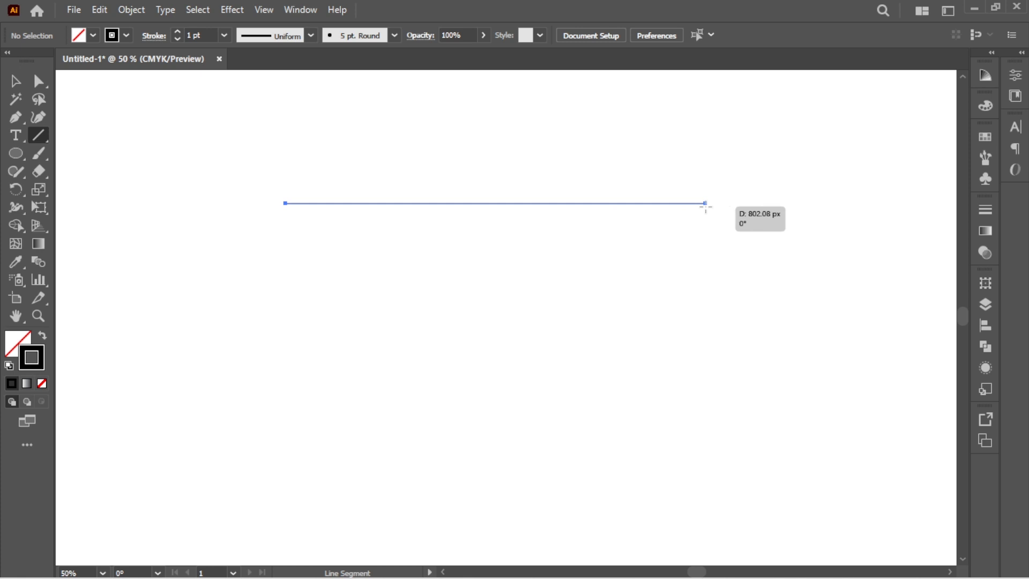
# Step: Copy the horizontal line straight downward and repeat the copy until there are five evenly spaced parallel lines
pyautogui.click(15, 80)
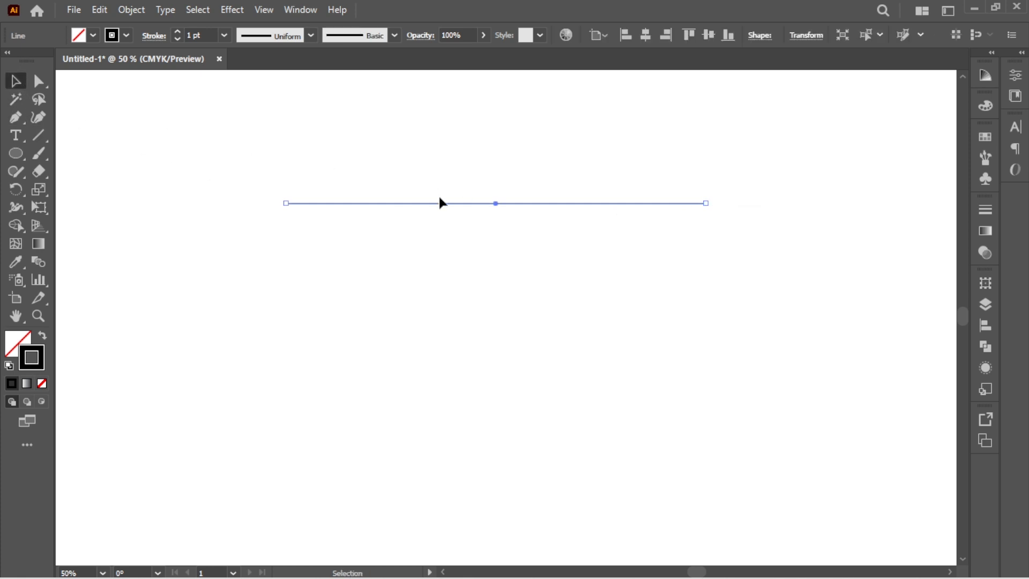
pyautogui.moveTo(438, 203); pyautogui.dragTo(437, 242)
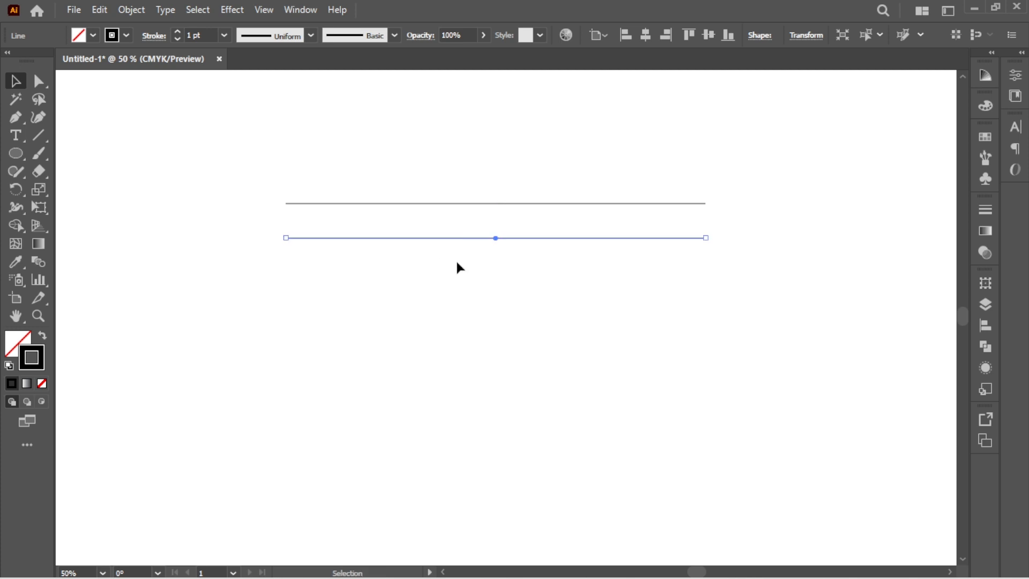
pyautogui.hotkey('ctrl', 'd')
pyautogui.hotkey('ctrl', 'd')
pyautogui.hotkey('ctrl', 'd')
pyautogui.click(204, 333)
pyautogui.moveTo(225, 305); pyautogui.dragTo(213, 272)
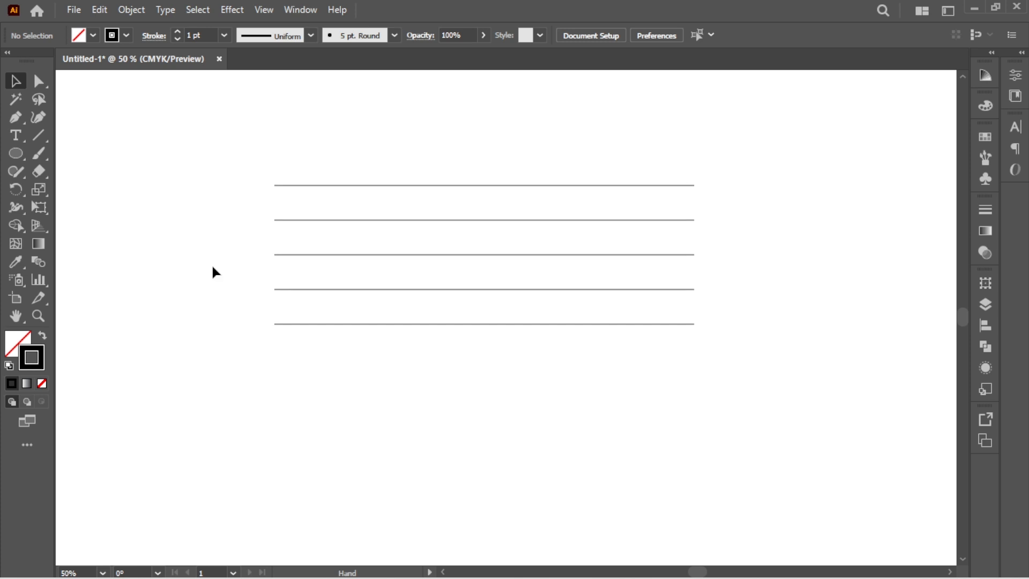
# Step: Copy four of the horizontal lines, rotate the copies to vertical and place them across the middle of the horizontal set
pyautogui.moveTo(467, 355); pyautogui.dragTo(443, 442)
pyautogui.scroll(-1, 428, 330)
pyautogui.moveTo(708, 337); pyautogui.dragTo(488, 300)
pyautogui.moveTo(473, 360); pyautogui.dragTo(453, 233)
pyautogui.moveTo(613, 368); pyautogui.dragTo(587, 390)
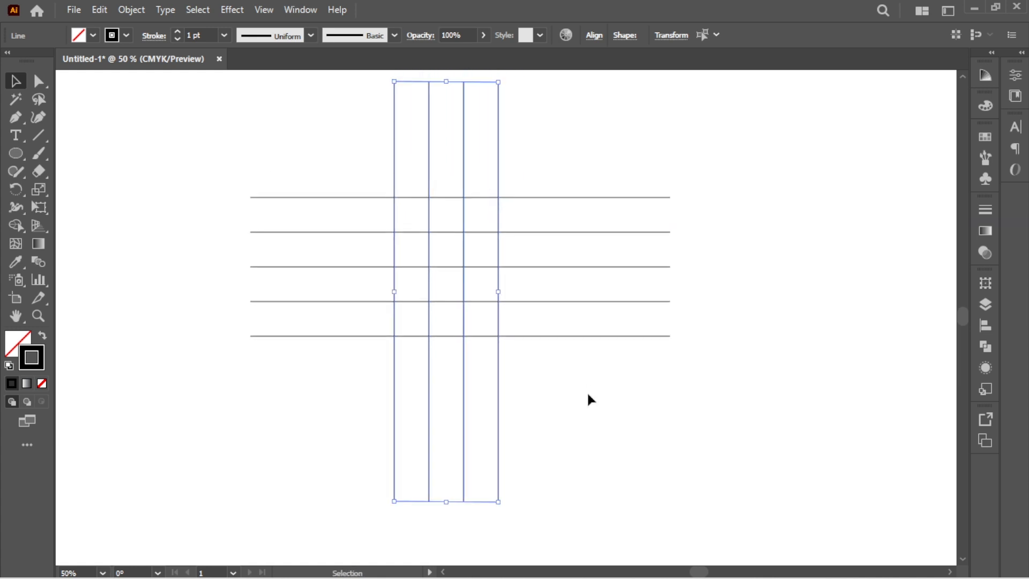
pyautogui.click(584, 390)
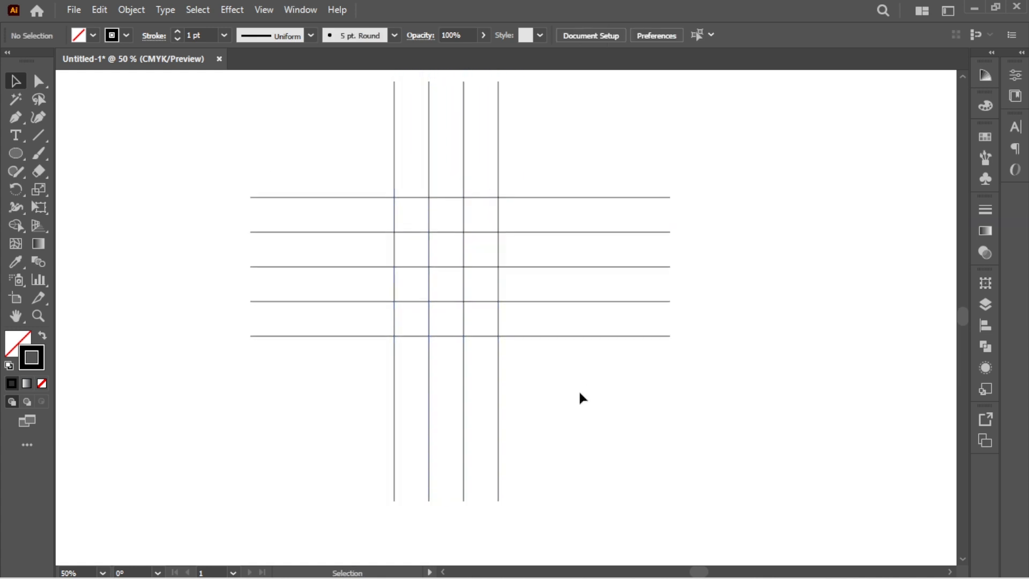
# Step: Copy the second vertical line to the midpoint between the two inner vertical lines
pyautogui.click(429, 397)
pyautogui.moveTo(429, 397); pyautogui.dragTo(448, 397)
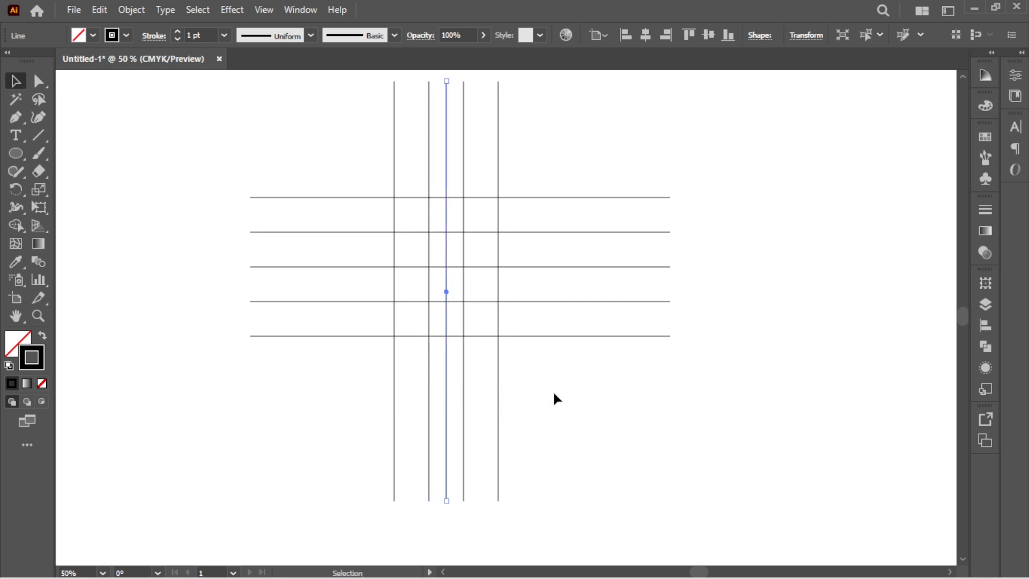
pyautogui.moveTo(556, 398); pyautogui.dragTo(553, 372)
pyautogui.click(554, 371)
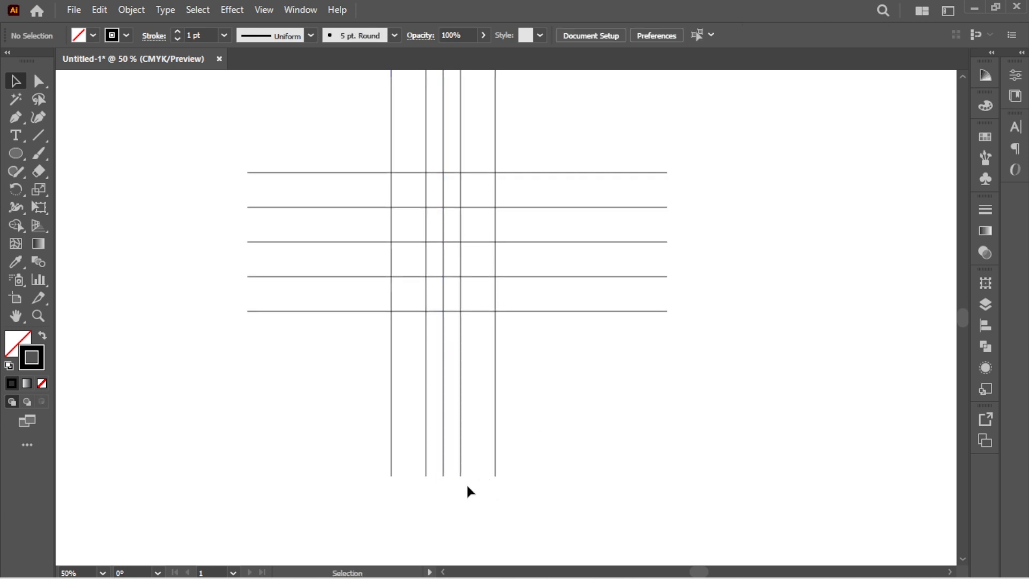
# Step: Copy the closely spaced central pair of vertical lines onto the rightmost line, extending half a column outward, and delete the overlapping duplicate
pyautogui.moveTo(445, 456); pyautogui.dragTo(496, 432)
pyautogui.click(523, 430)
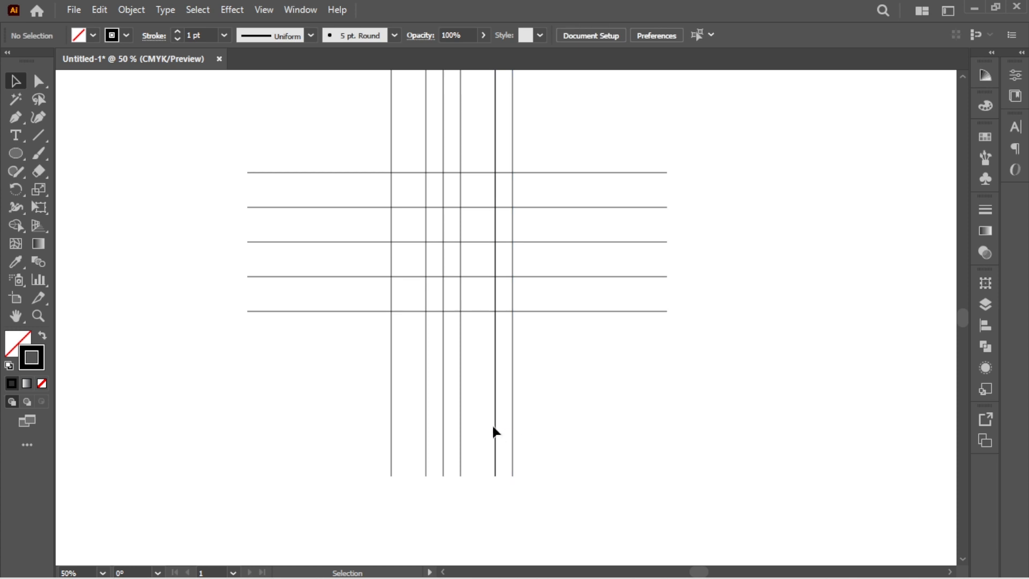
pyautogui.click(496, 426)
pyautogui.click(619, 417)
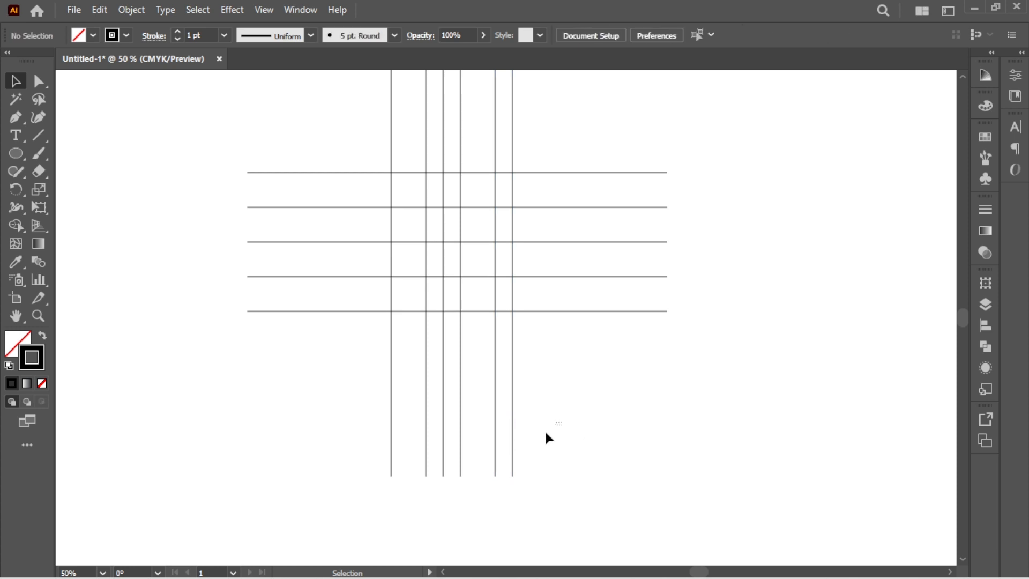
# Step: Copy the half-column pair onto the leftmost vertical line, extending half a column outward, and delete the overlapping duplicate
pyautogui.moveTo(484, 459); pyautogui.dragTo(374, 432)
pyautogui.click(351, 446)
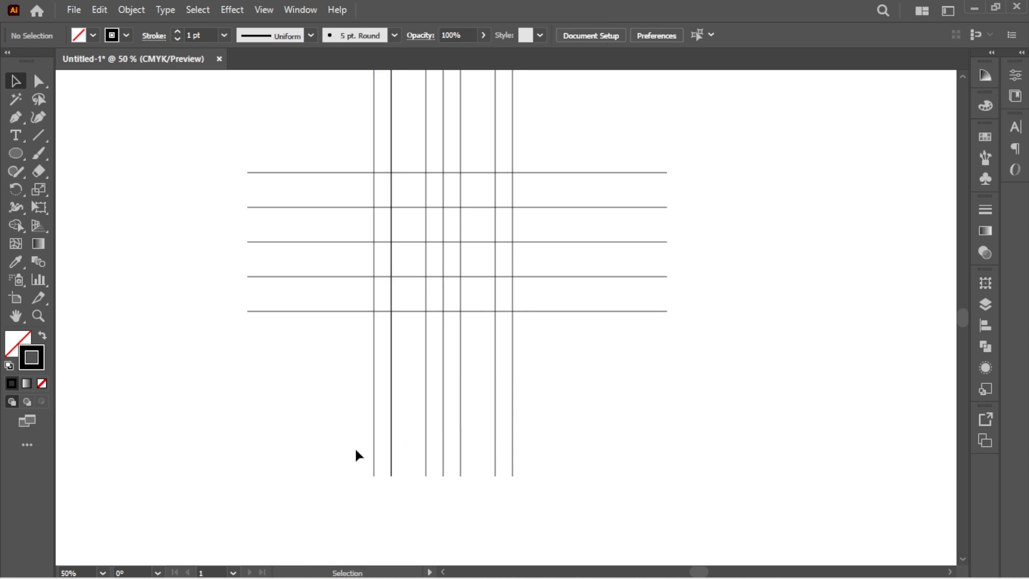
pyautogui.click(392, 456)
pyautogui.click(532, 445)
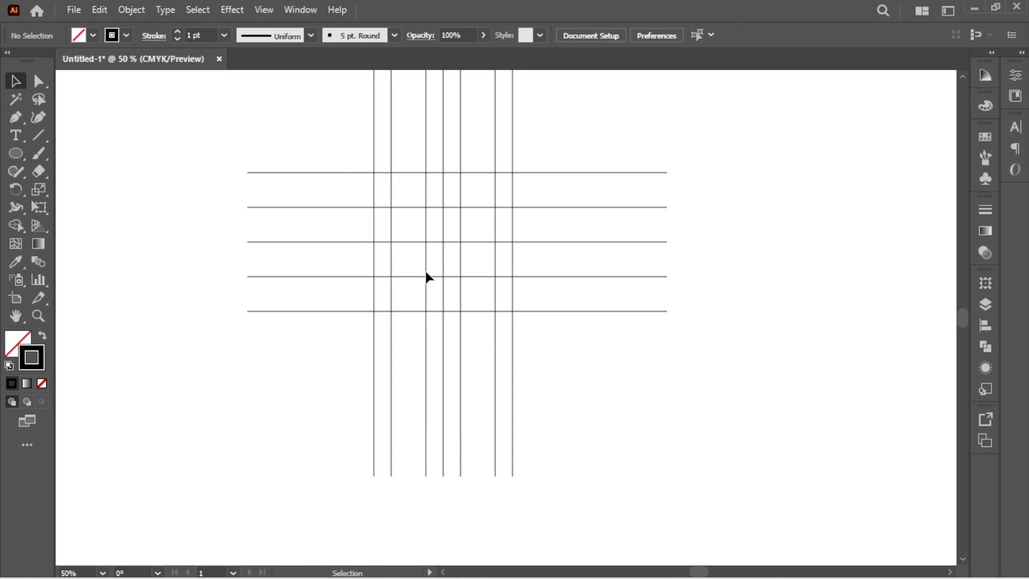
# Step: Select all horizontal and vertical grid lines and lock them
pyautogui.moveTo(560, 329); pyautogui.dragTo(560, 330)
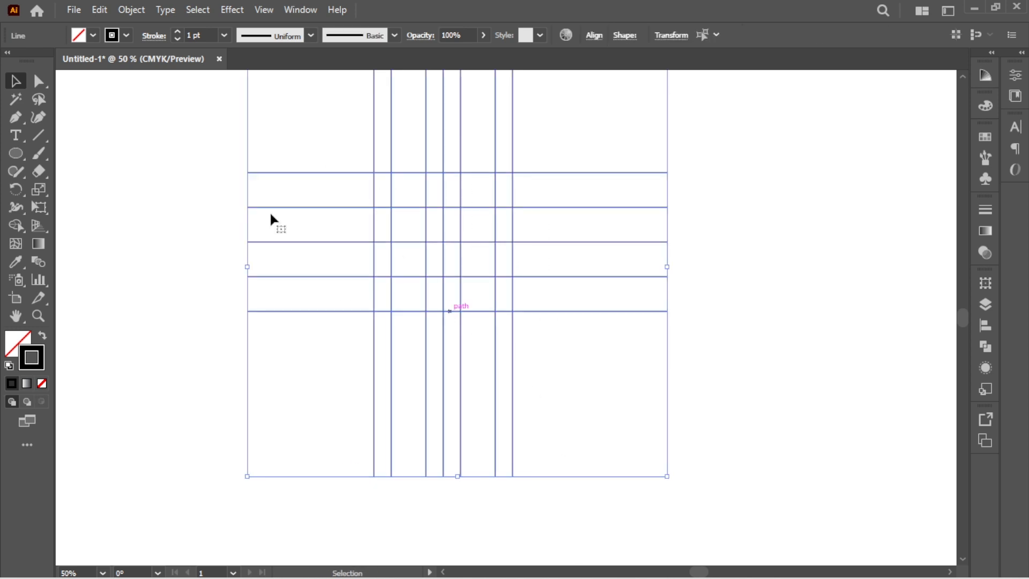
pyautogui.click(131, 10)
pyautogui.moveTo(181, 131)
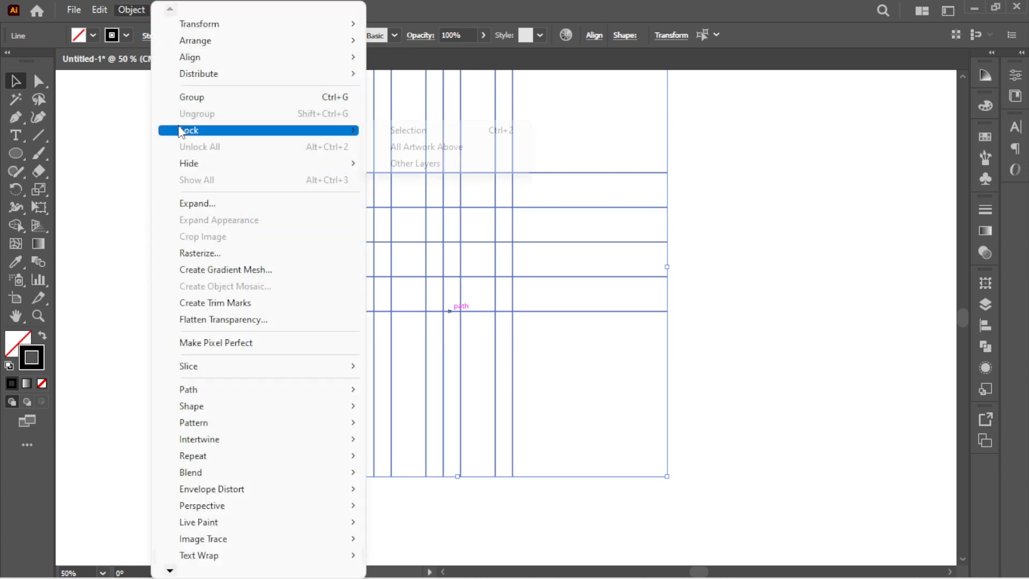
pyautogui.click(402, 132)
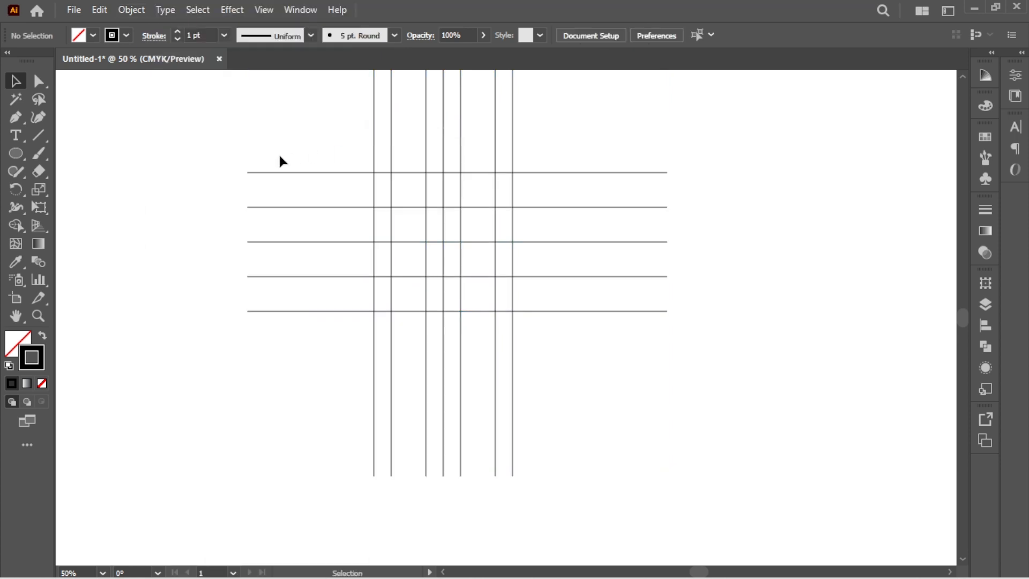
# Step: Set up the Pen tool with stroke color #e51c55 and a stroke weight of 5 pt
pyautogui.click(21, 118)
pyautogui.doubleClick(31, 357)
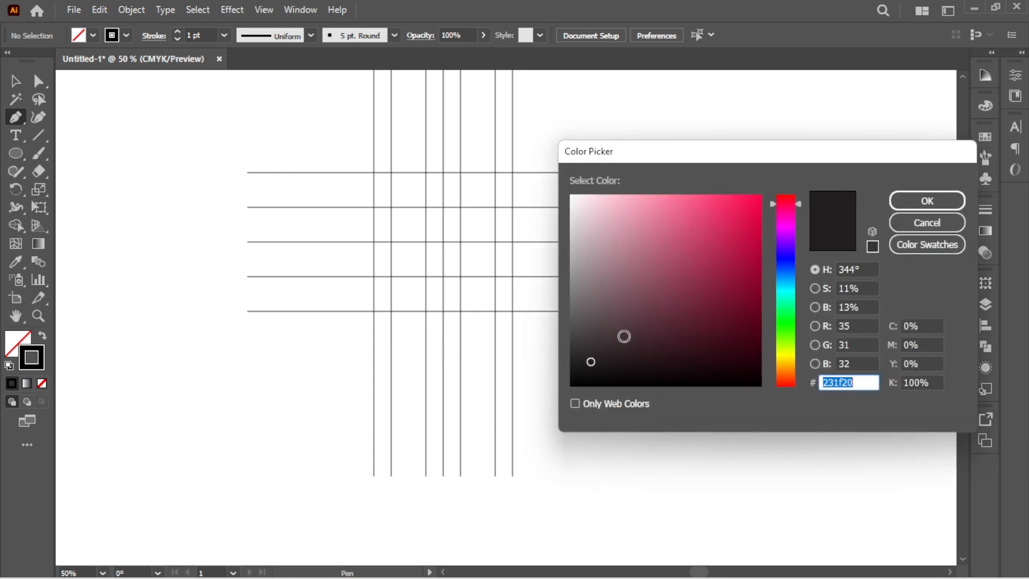
pyautogui.moveTo(724, 216); pyautogui.dragTo(739, 213)
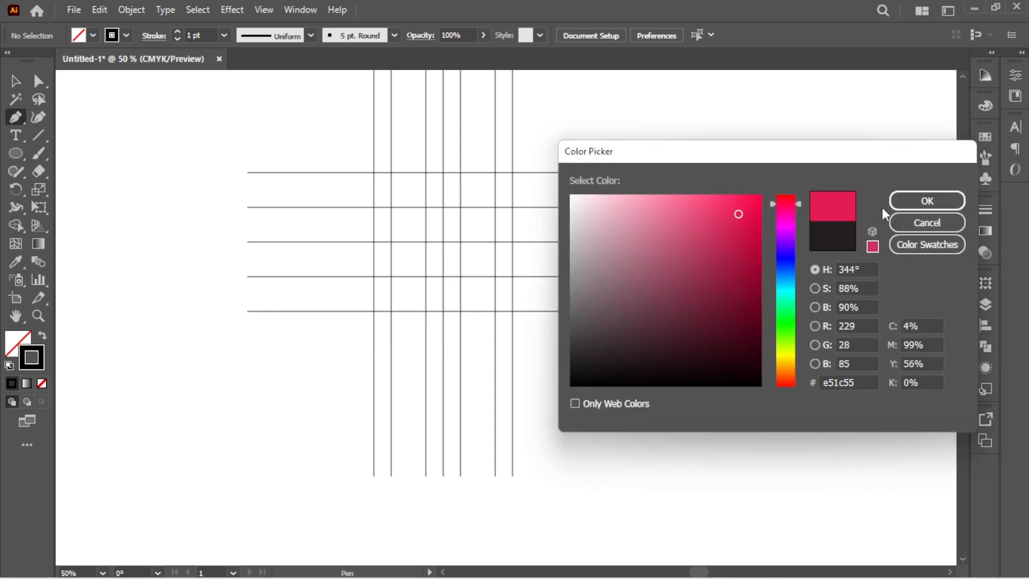
pyautogui.click(924, 201)
pyautogui.click(178, 30)
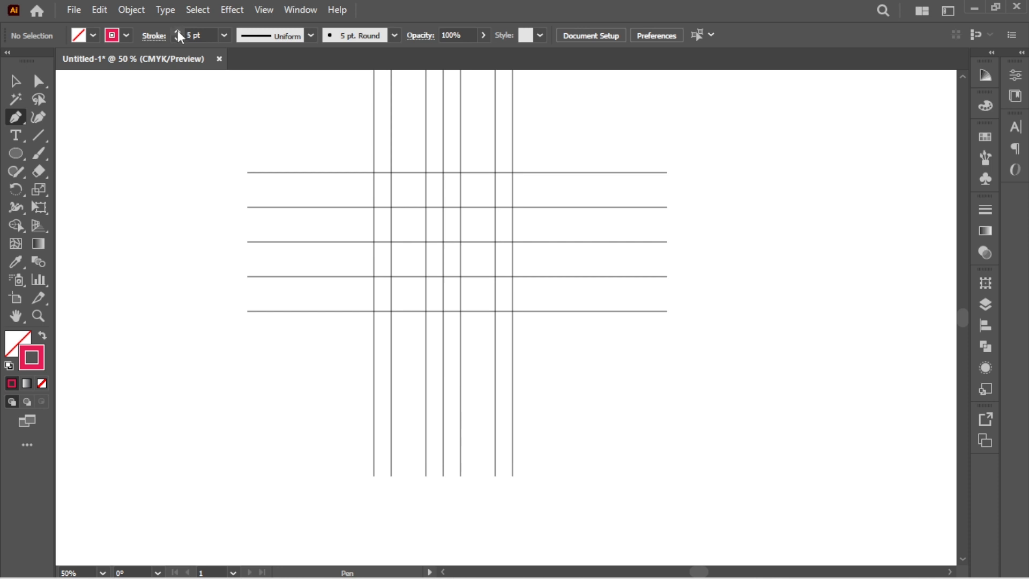
# Step: Draw an open angular S path on the grid from the top centre intersection through the second and sixth verticals to the bottom centre
pyautogui.scroll(2, 423, 160)
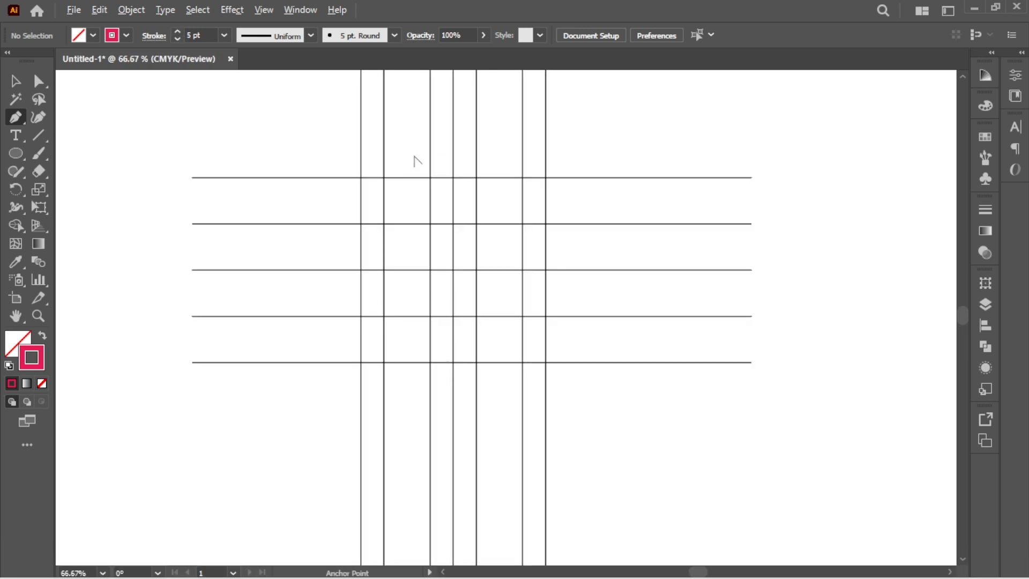
pyautogui.click(463, 186)
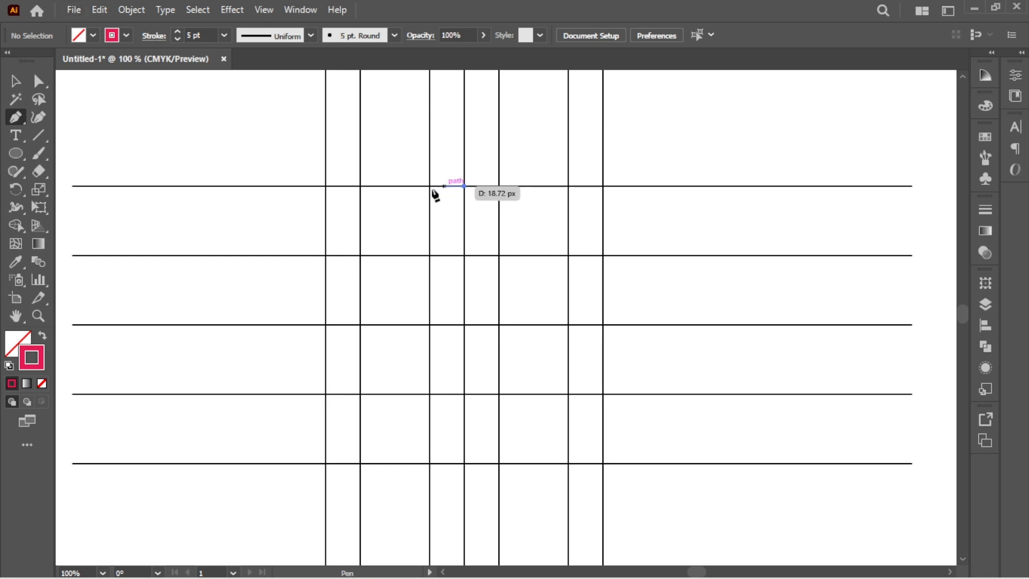
pyautogui.click(360, 186)
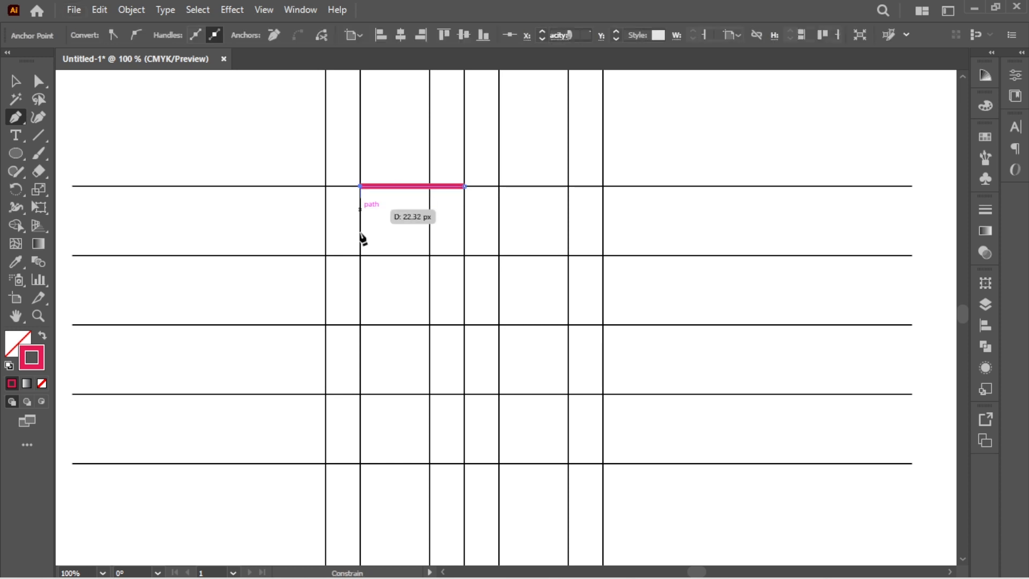
pyautogui.click(360, 324)
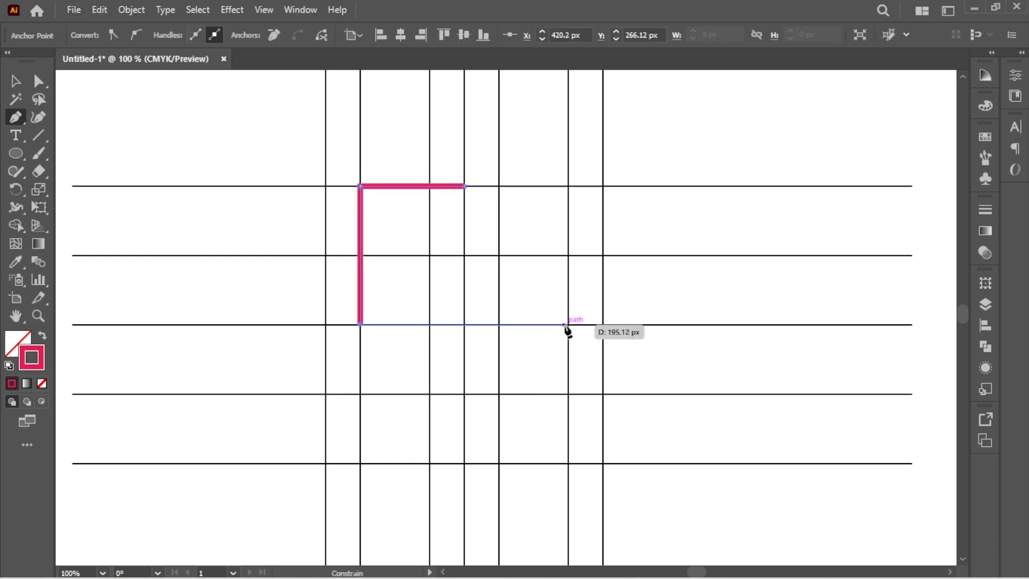
pyautogui.click(568, 325)
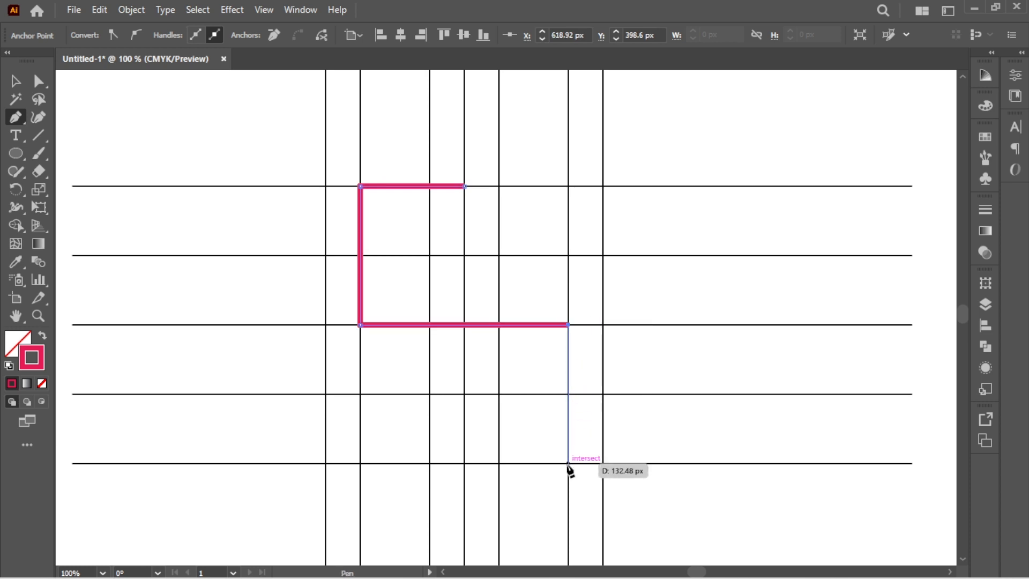
pyautogui.click(568, 463)
pyautogui.click(464, 463)
pyautogui.click(19, 82)
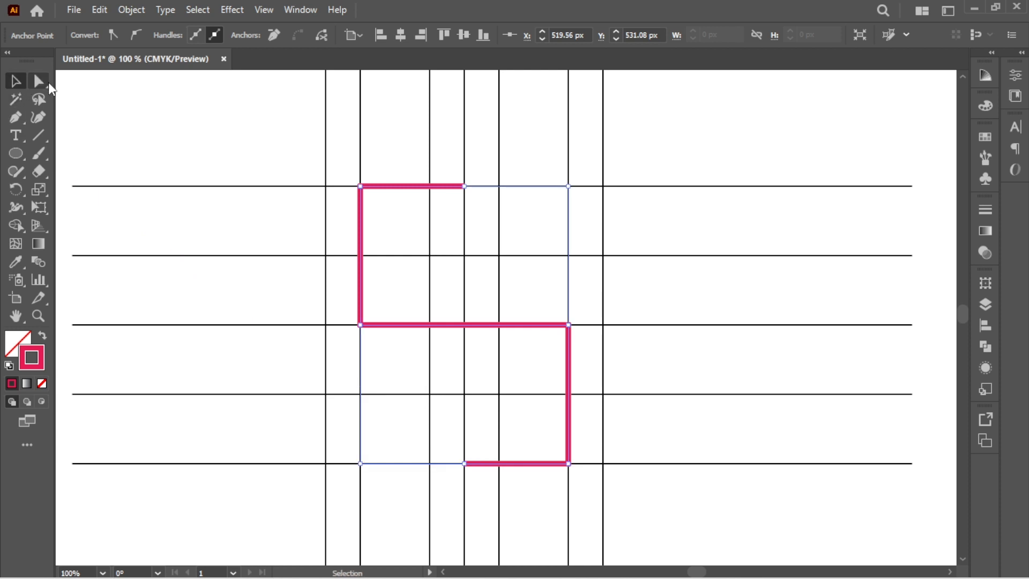
pyautogui.click(57, 86)
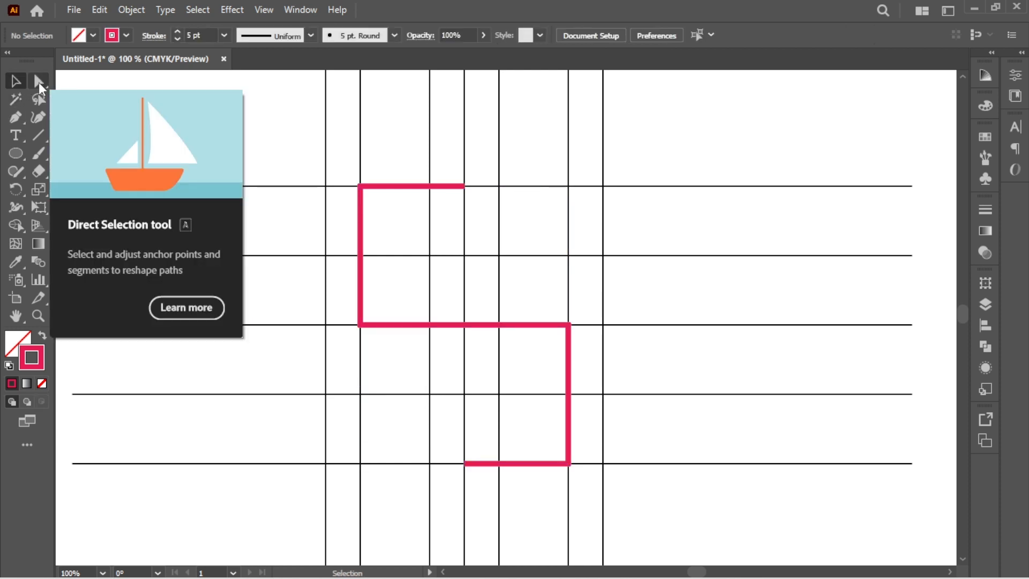
# Step: Round all four corners of the angular S path to the maximum radius so both bends become semicircles
pyautogui.click(40, 83)
pyautogui.moveTo(384, 294); pyautogui.dragTo(385, 355)
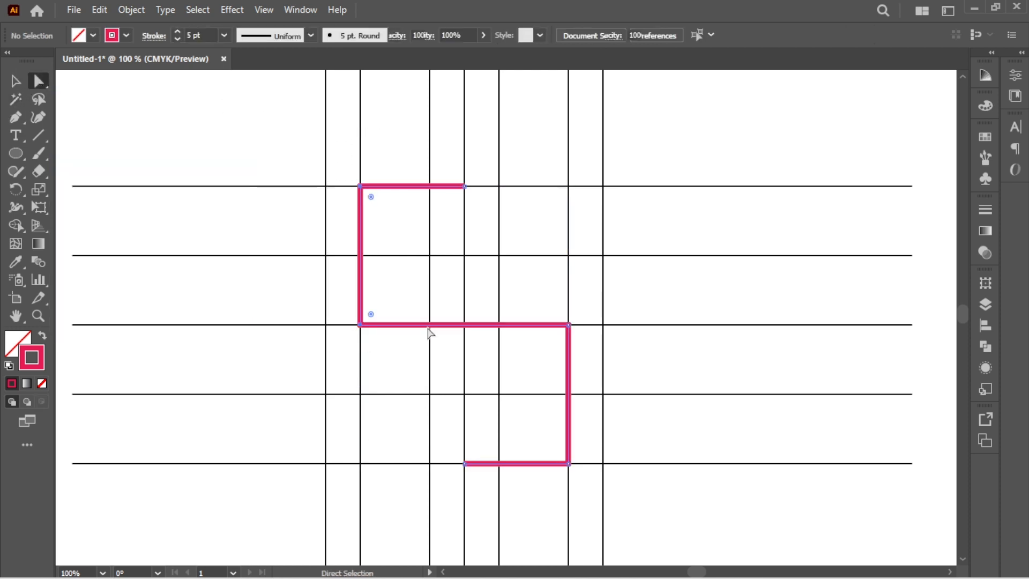
pyautogui.moveTo(556, 485); pyautogui.dragTo(329, 412)
pyautogui.click(208, 305)
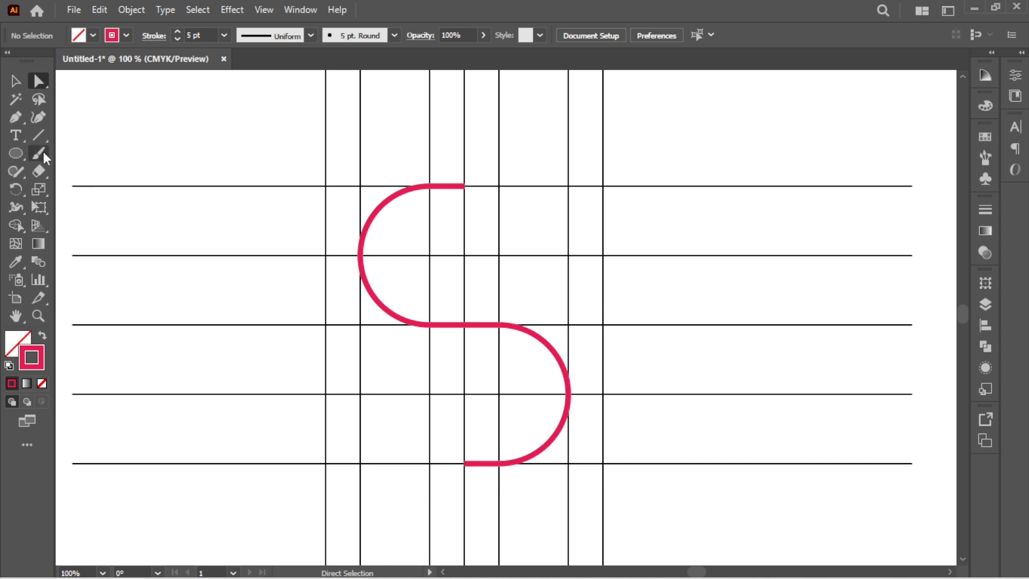
# Step: Draw an open three-sided path from the third vertical on the second horizontal, out to the last vertical, down and back to the fifth vertical
pyautogui.click(16, 118)
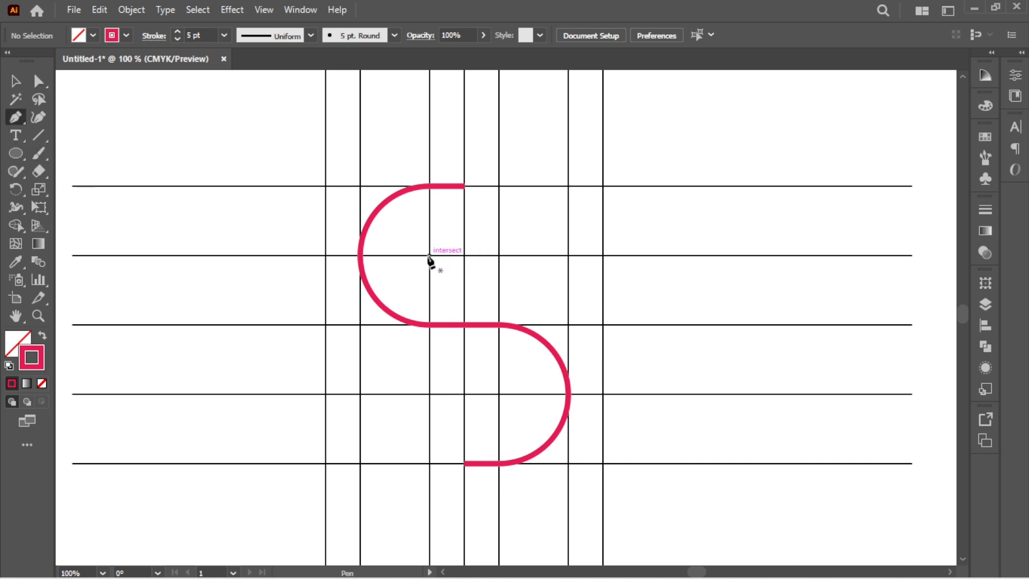
pyautogui.click(429, 255)
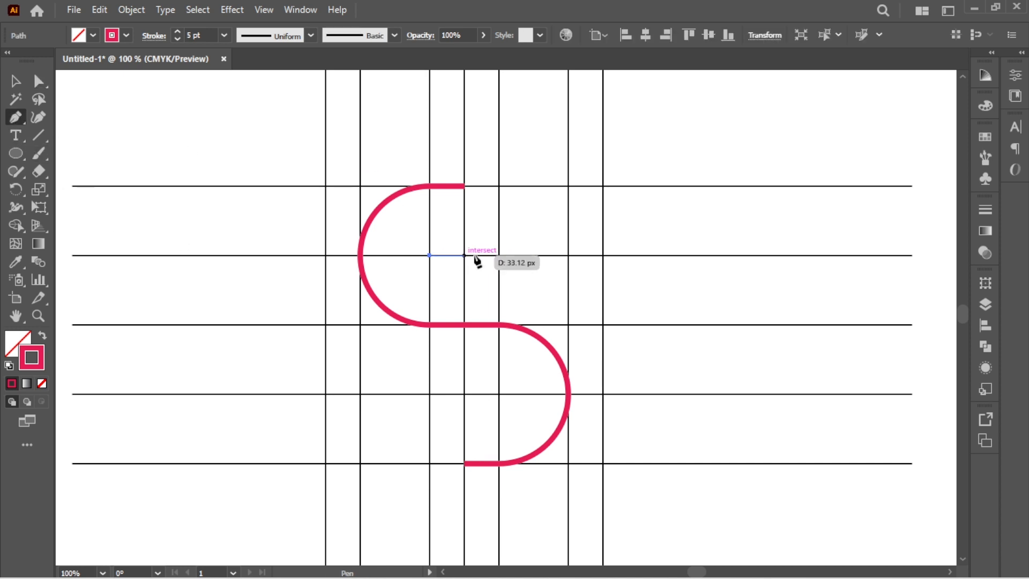
pyautogui.click(603, 256)
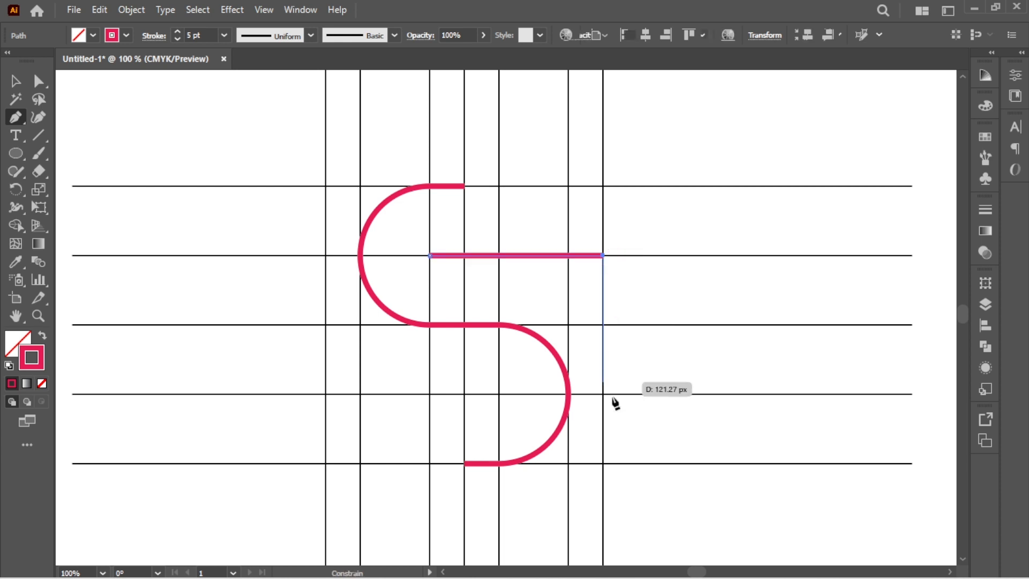
pyautogui.click(603, 464)
pyautogui.click(499, 463)
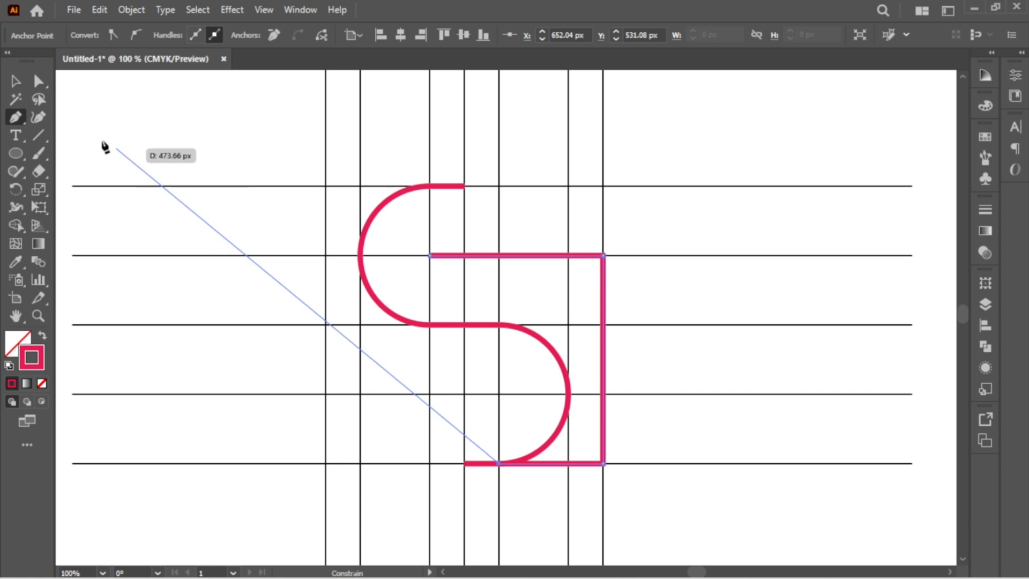
pyautogui.click(15, 81)
pyautogui.click(201, 110)
# Step: Draw an open three-sided path from the fifth vertical on the fourth horizontal, out to the first vertical, up and back to the third vertical
pyautogui.click(16, 117)
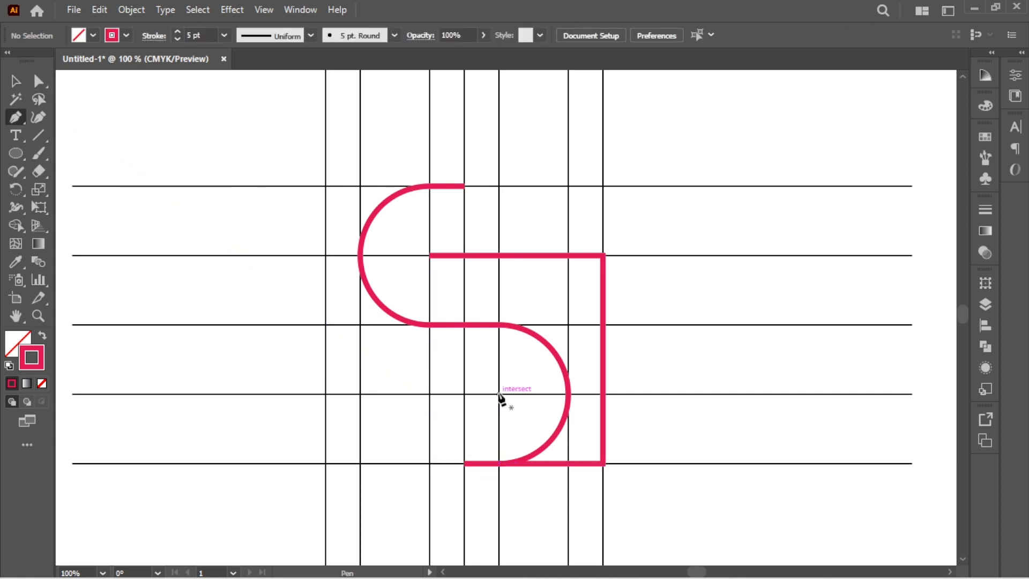
pyautogui.click(498, 394)
pyautogui.click(325, 394)
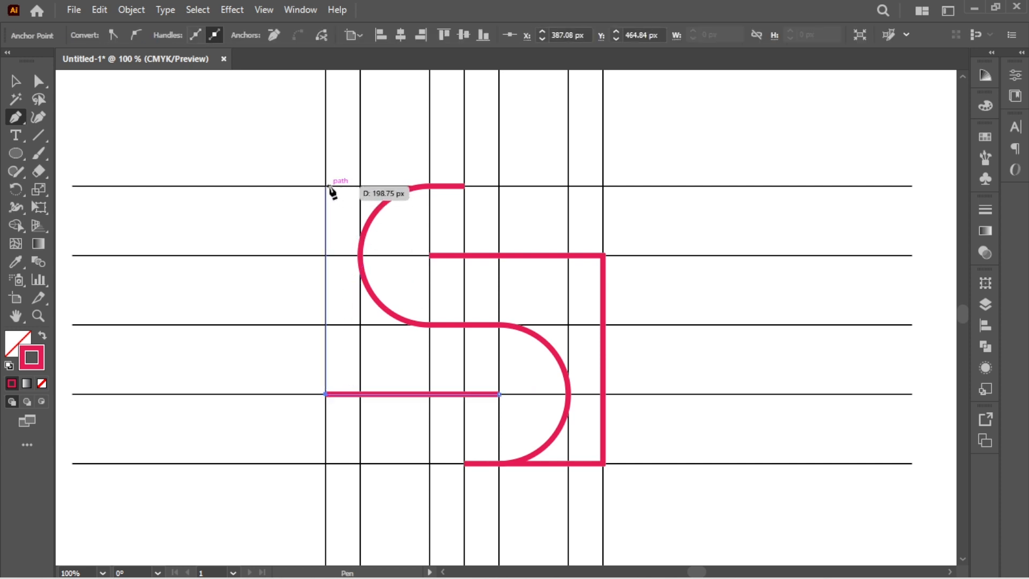
pyautogui.click(327, 185)
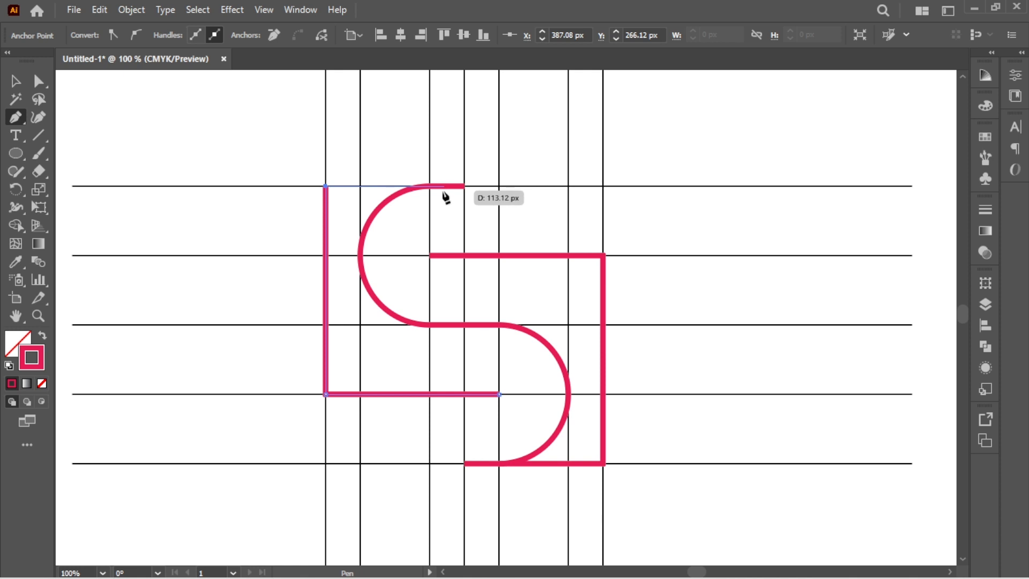
pyautogui.click(429, 187)
pyautogui.click(15, 80)
pyautogui.click(128, 82)
# Step: Round the corners of both outer three-sided paths to the maximum radius so they form semicircular bends
pyautogui.click(41, 81)
pyautogui.moveTo(277, 157); pyautogui.dragTo(346, 450)
pyautogui.moveTo(592, 503); pyautogui.dragTo(592, 504)
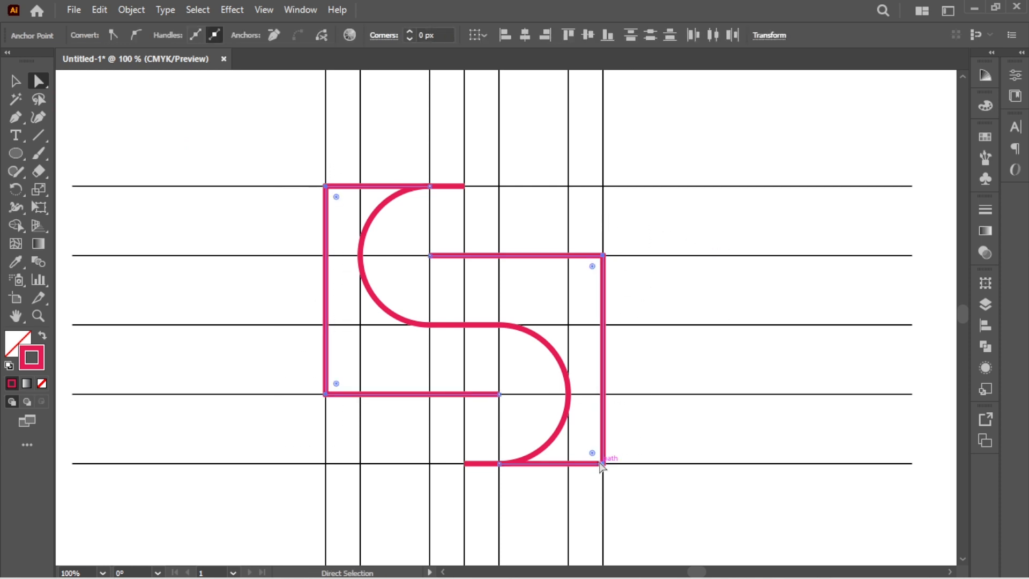
pyautogui.moveTo(592, 452); pyautogui.dragTo(394, 345)
pyautogui.click(208, 154)
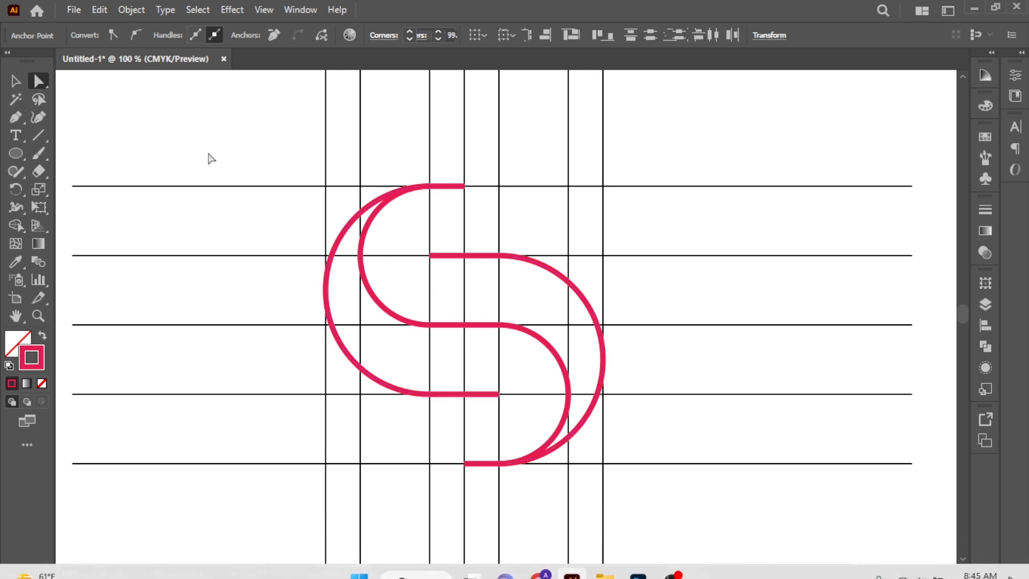
# Step: Set the stroke weight of all three S paths to 25 pt
pyautogui.click(15, 80)
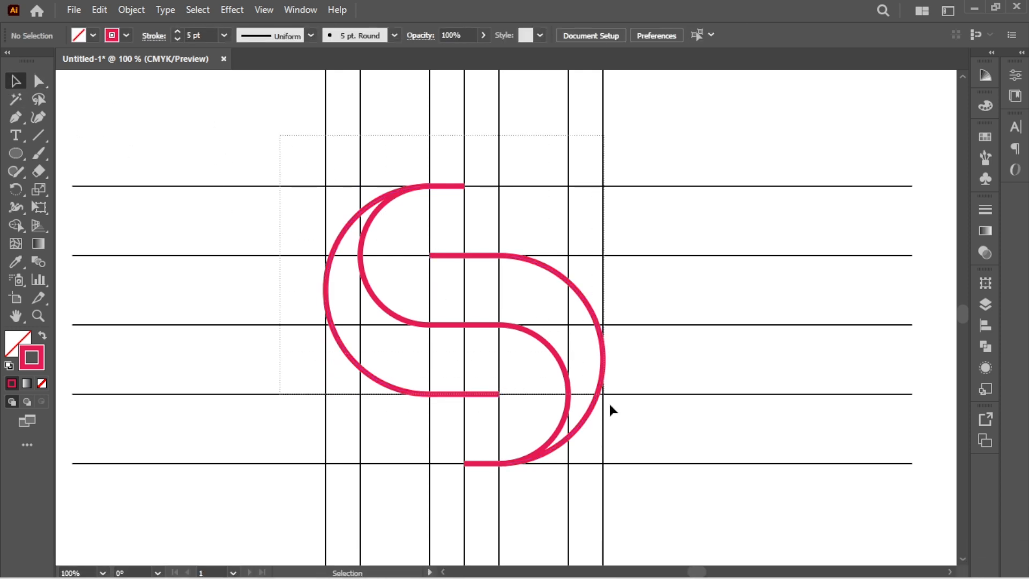
pyautogui.click(336, 257)
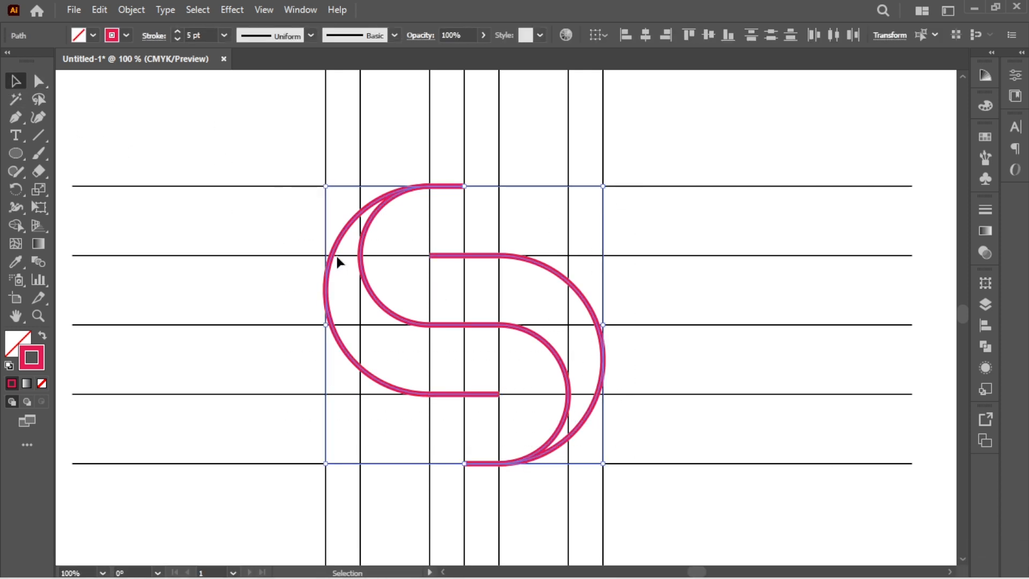
pyautogui.click(181, 30)
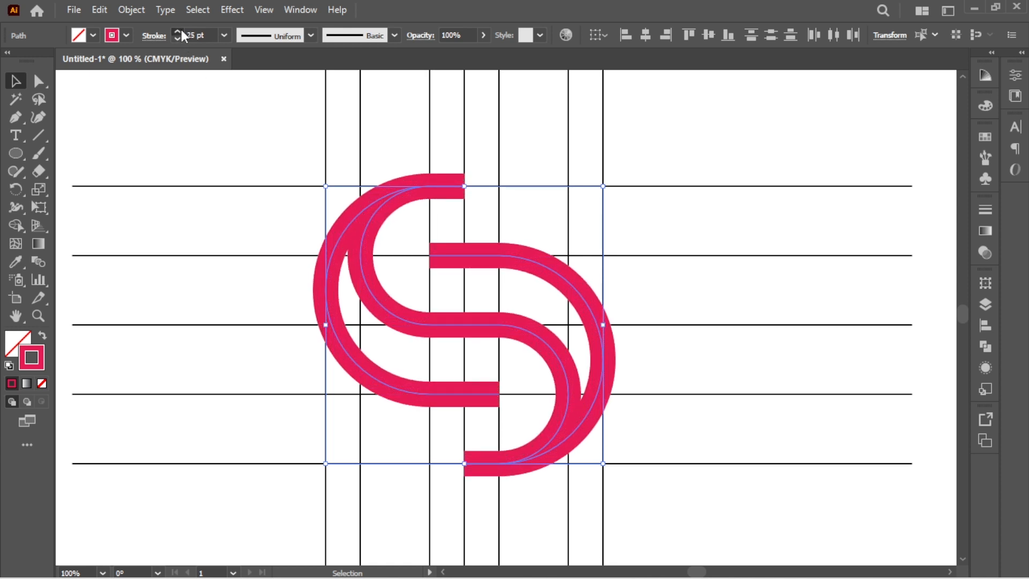
pyautogui.click(175, 100)
# Step: Draw a pink filled circle without a stroke, centred on the open path end at the third vertical and second horizontal
pyautogui.click(21, 151)
pyautogui.click(42, 336)
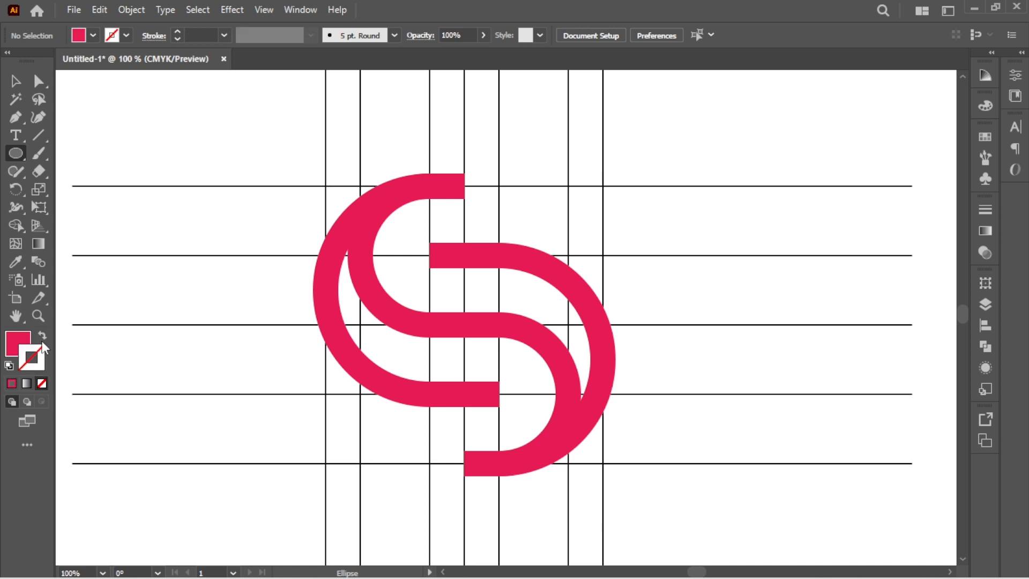
pyautogui.scroll(1, 426, 244)
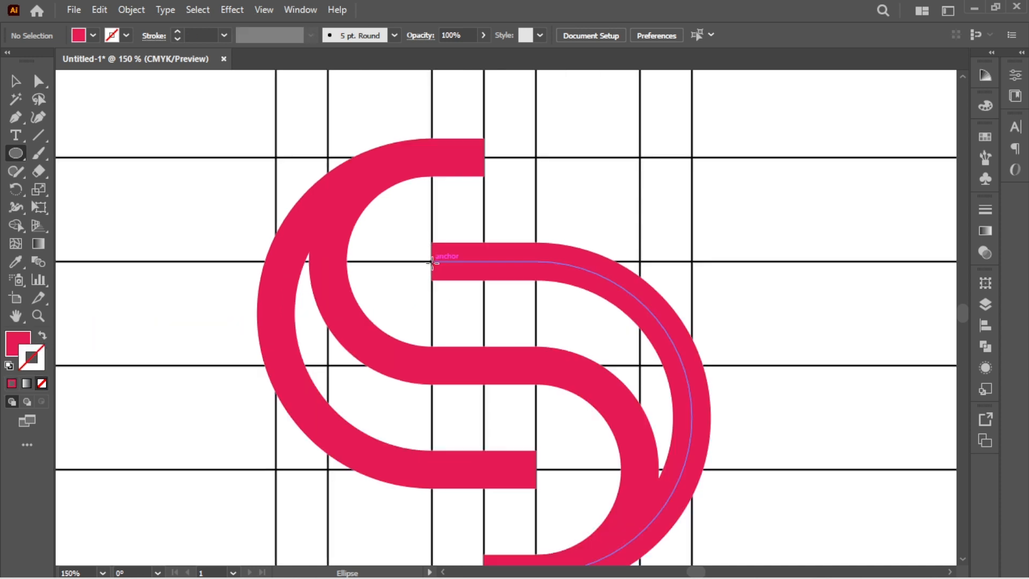
pyautogui.moveTo(435, 261); pyautogui.dragTo(462, 293)
pyautogui.click(24, 85)
pyautogui.moveTo(526, 316); pyautogui.dragTo(480, 201)
pyautogui.moveTo(509, 159); pyautogui.dragTo(508, 339)
pyautogui.click(449, 288)
# Step: Copy the circle onto the S path's upper end at the fourth vertical and first horizontal
pyautogui.moveTo(384, 317); pyautogui.dragTo(429, 220)
pyautogui.scroll(1, 429, 220)
pyautogui.moveTo(463, 265); pyautogui.dragTo(435, 229)
pyautogui.scroll(-2, 442, 261)
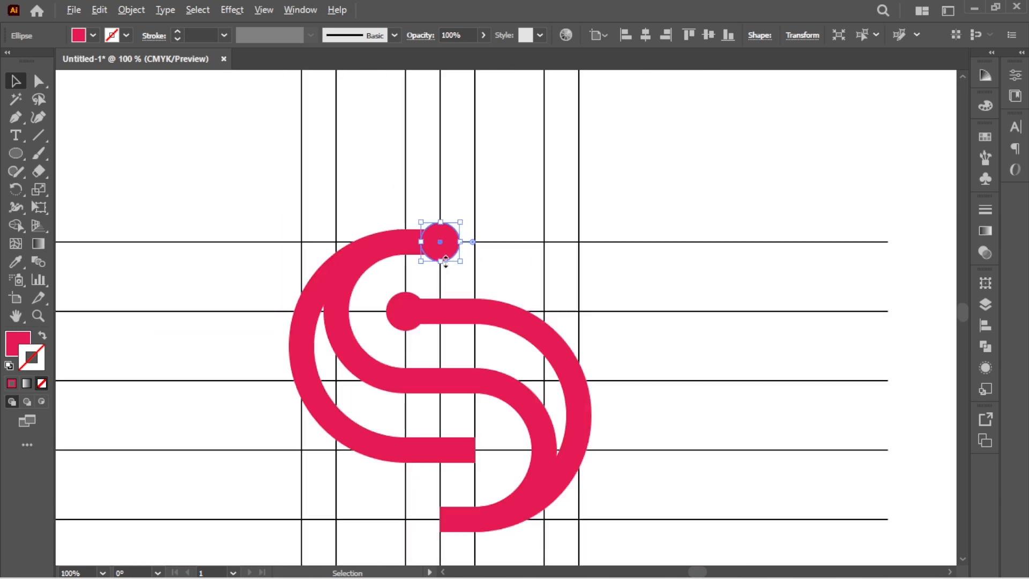
# Step: Copy the circle onto the open path end at the fifth vertical and fourth horizontal, centred on the line intersection
pyautogui.scroll(-2, 505, 223)
pyautogui.moveTo(439, 166)
pyautogui.mouseDown()
pyautogui.moveTo(397, 236)
pyautogui.moveTo(444, 352)
pyautogui.moveTo(461, 369)
pyautogui.mouseUp()
pyautogui.scroll(1, 480, 380)
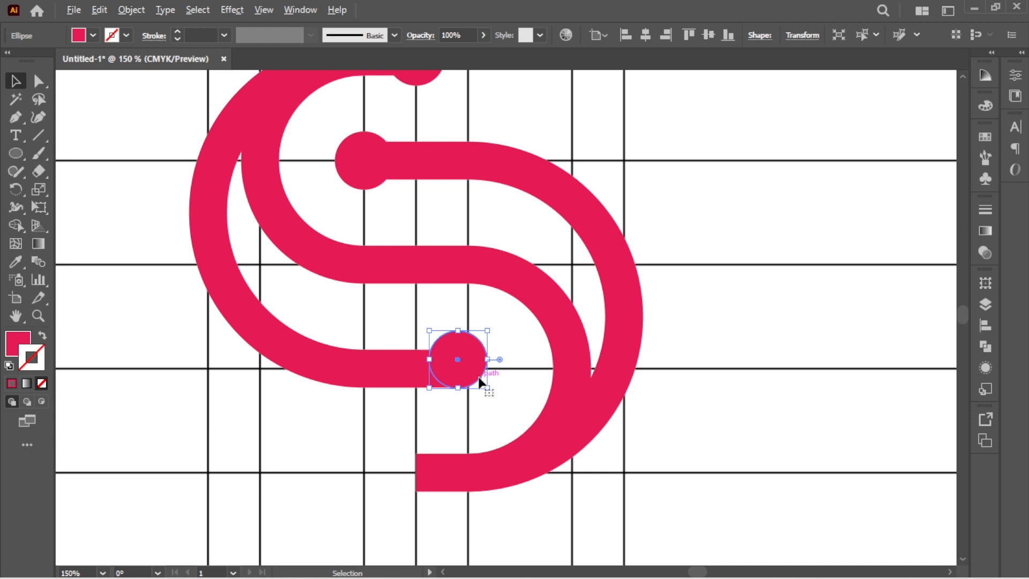
pyautogui.scroll(-1, 485, 407)
pyautogui.moveTo(455, 323); pyautogui.dragTo(465, 339)
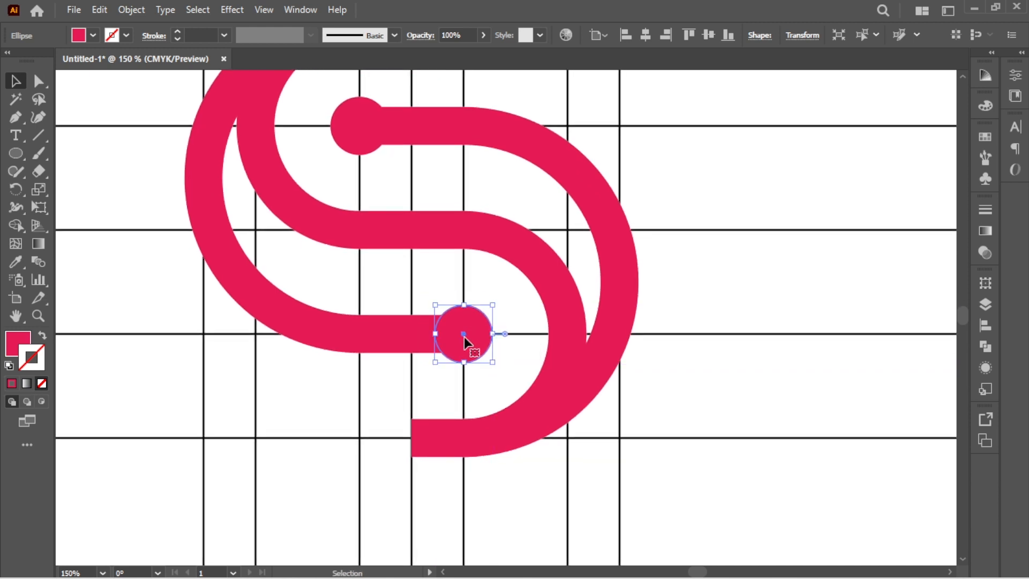
# Step: Copy the circle onto the S path's lower end at the fourth vertical and fifth horizontal, and deselect it
pyautogui.scroll(-3, 500, 372)
pyautogui.moveTo(451, 255); pyautogui.dragTo(431, 354)
pyautogui.scroll(2, 416, 357)
pyautogui.scroll(-1, 423, 363)
pyautogui.moveTo(429, 295)
pyautogui.mouseDown()
pyautogui.moveTo(411, 308)
pyautogui.moveTo(419, 308)
pyautogui.mouseUp()
pyautogui.click(442, 390)
pyautogui.scroll(-1, 420, 309)
pyautogui.scroll(-2, 421, 300)
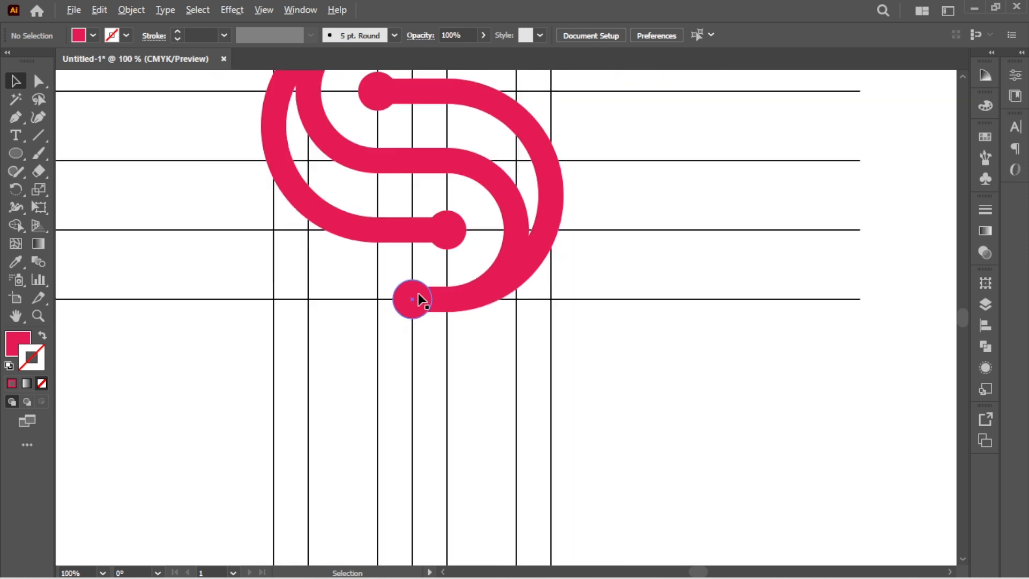
# Step: Select all logo paths and circles and expand their fill and stroke into outlines
pyautogui.scroll(3, 500, 275)
pyautogui.scroll(-1, 416, 209)
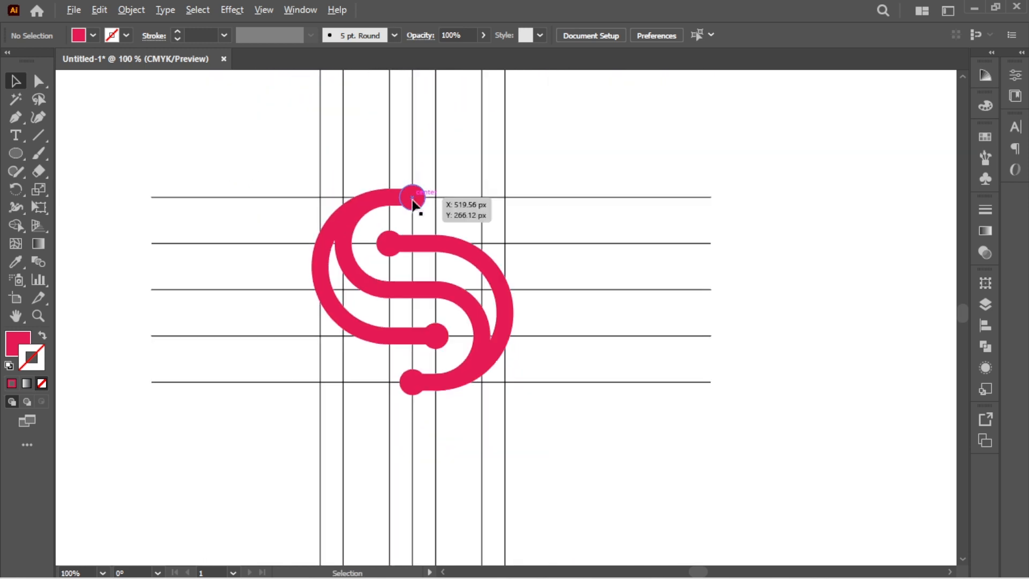
pyautogui.scroll(-1, 483, 200)
pyautogui.moveTo(561, 386); pyautogui.dragTo(569, 405)
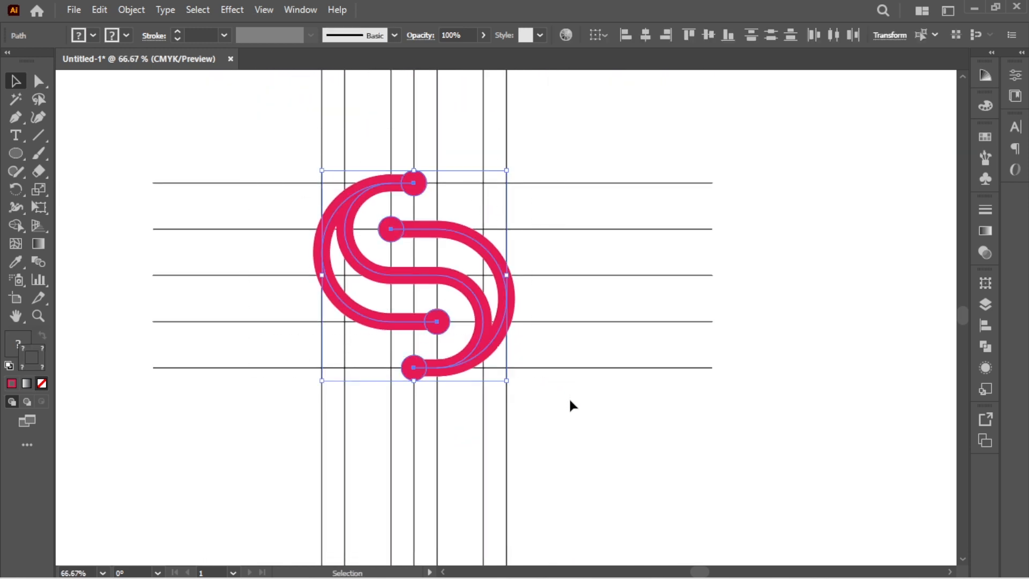
pyautogui.click(133, 12)
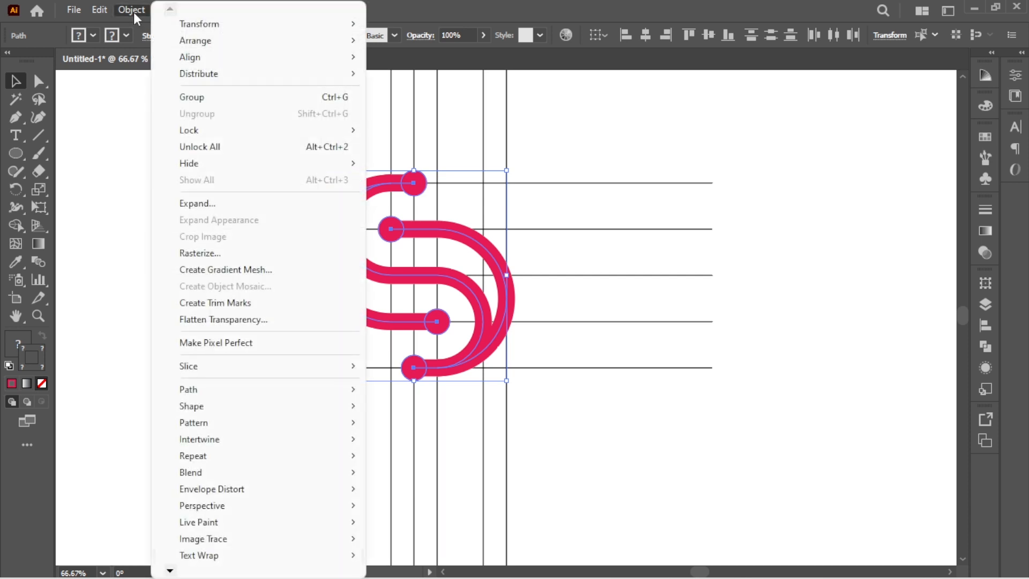
pyautogui.click(203, 204)
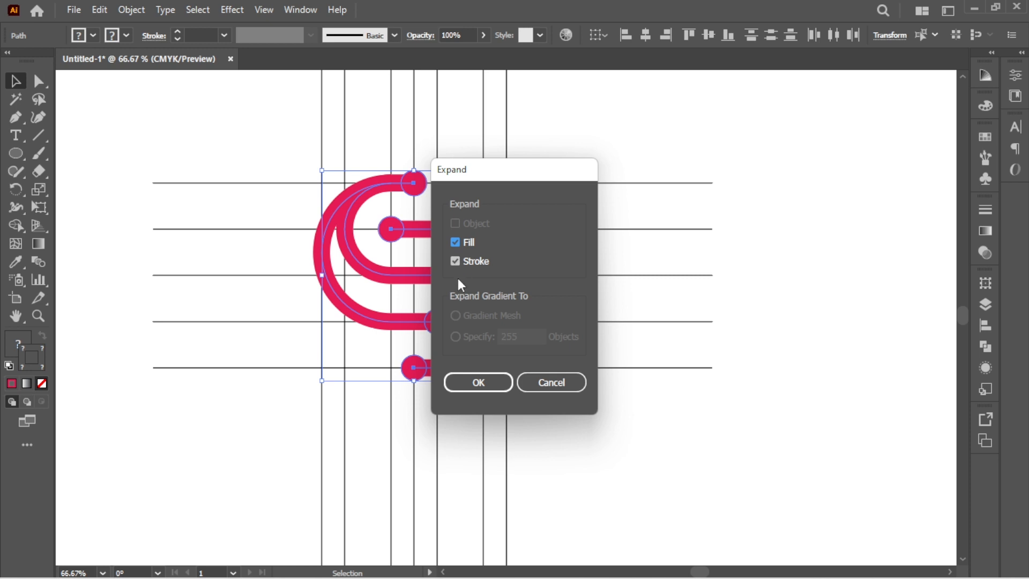
pyautogui.click(465, 390)
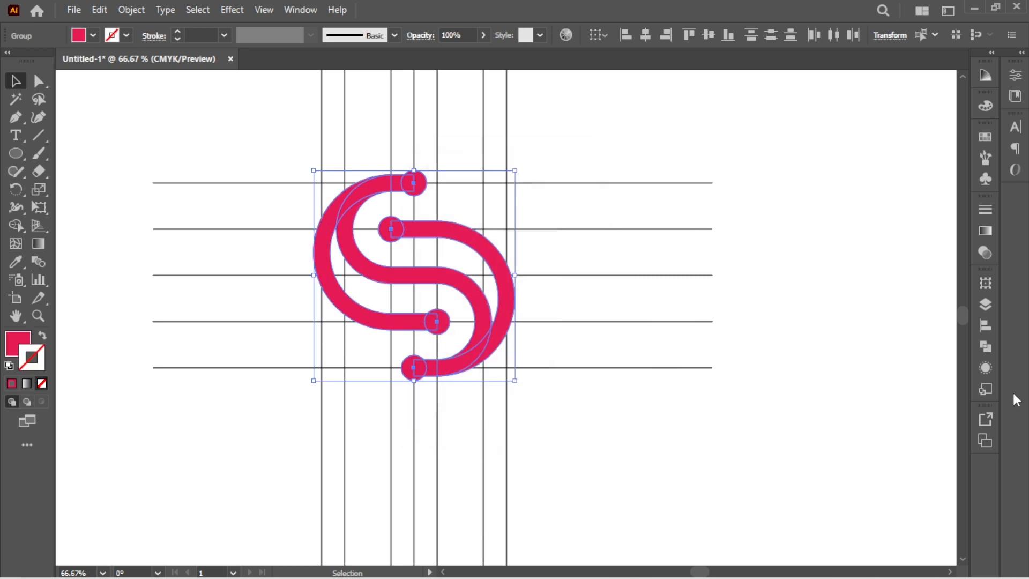
# Step: Unite the expanded logo pieces into a single shape with Pathfinder
pyautogui.click(987, 346)
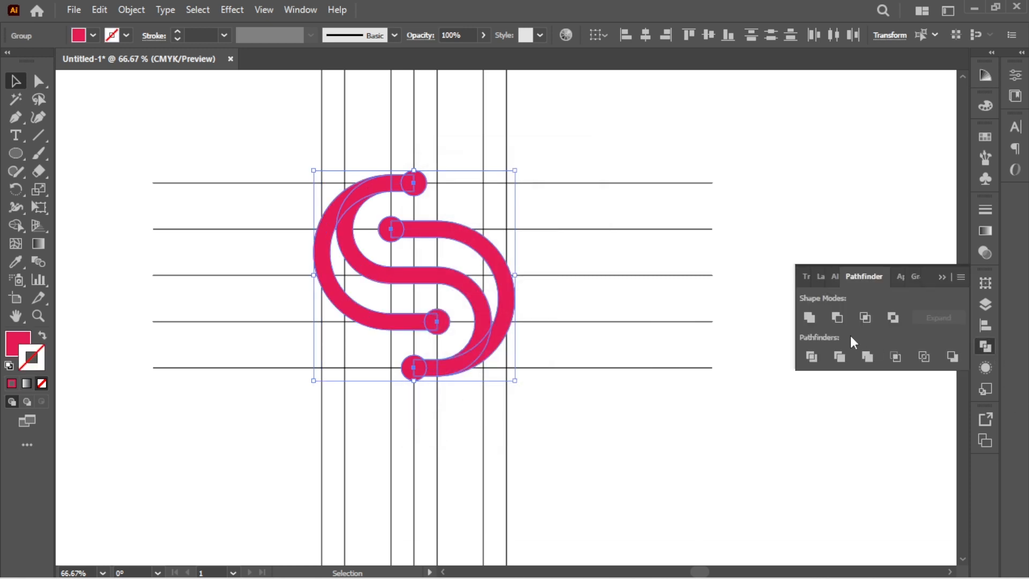
pyautogui.click(809, 318)
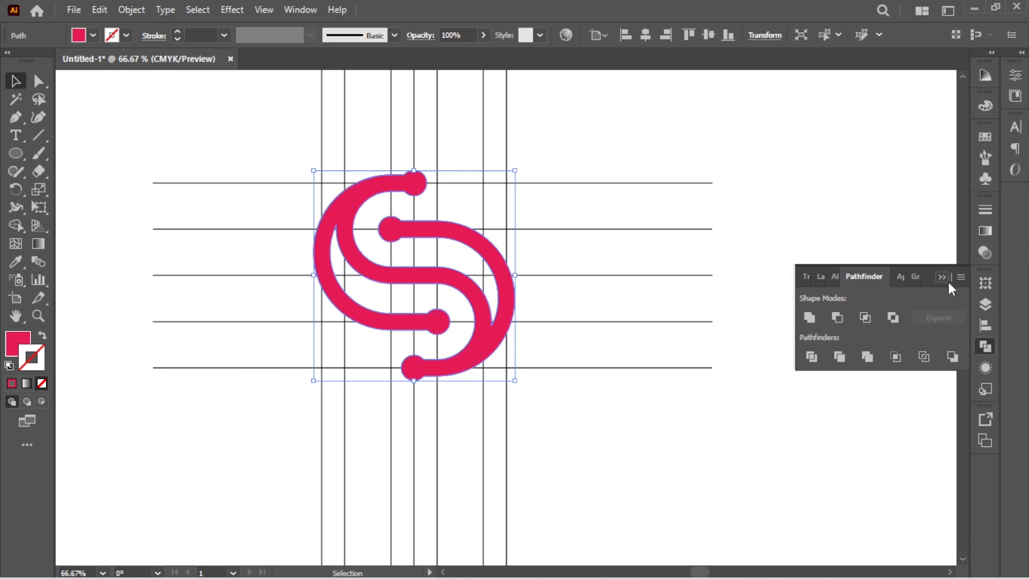
pyautogui.click(740, 276)
# Step: Move the logo clear of the grid, and unlock and delete all the grid lines
pyautogui.scroll(-2, 319, 263)
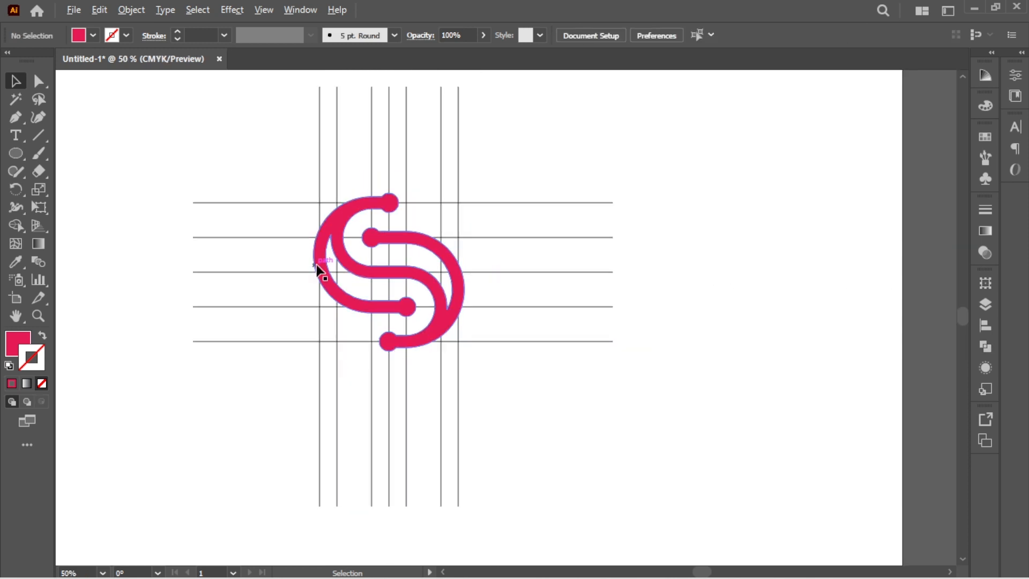
pyautogui.moveTo(328, 259); pyautogui.dragTo(594, 276)
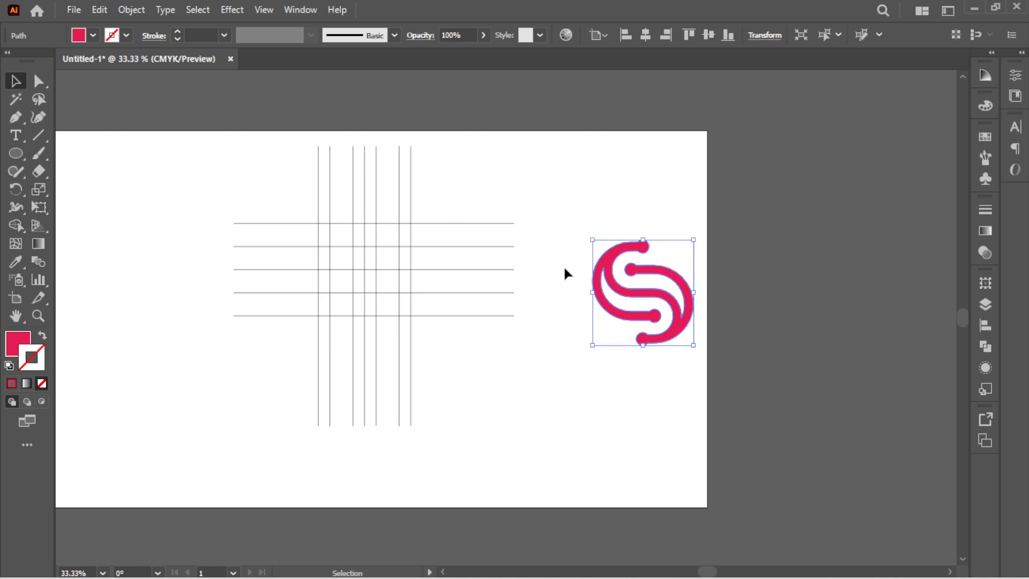
pyautogui.click(134, 9)
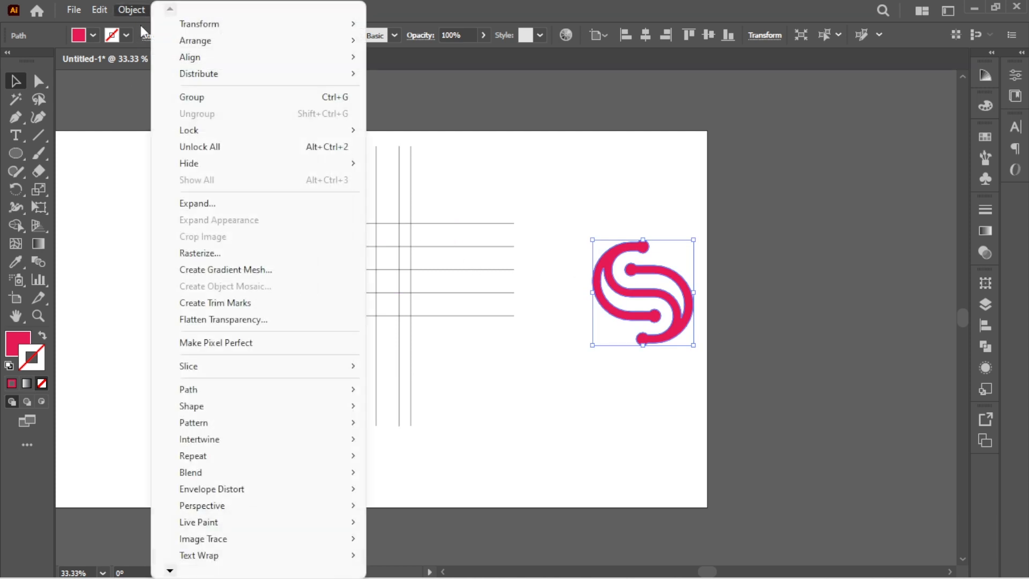
pyautogui.click(192, 142)
pyautogui.moveTo(201, 158); pyautogui.dragTo(464, 362)
pyautogui.press('Delete')
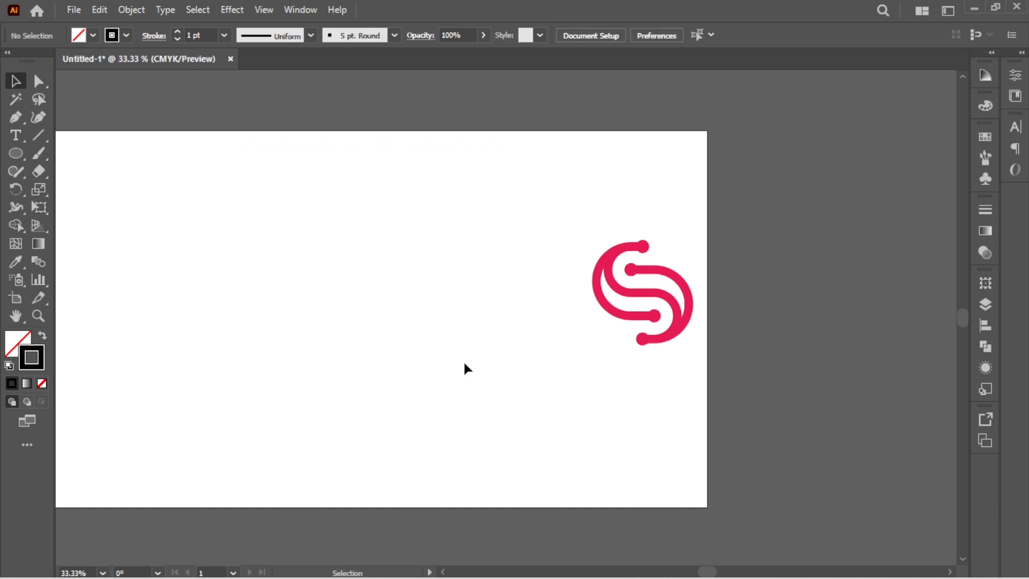
# Step: Centre the logo horizontally and vertically on the artboard and enlarge it proportionally about its centre
pyautogui.moveTo(621, 320); pyautogui.dragTo(622, 319)
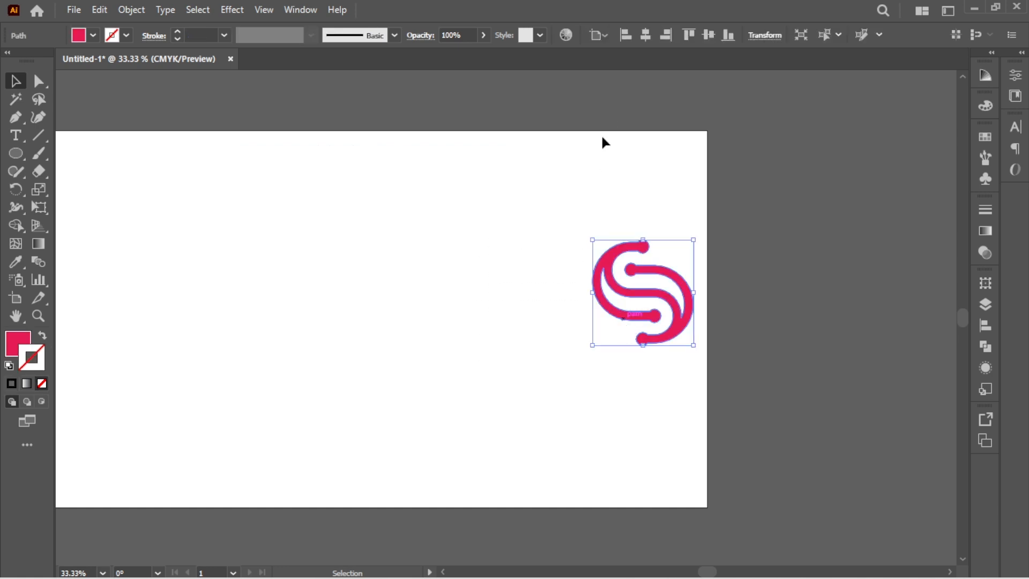
pyautogui.click(651, 37)
pyautogui.click(713, 36)
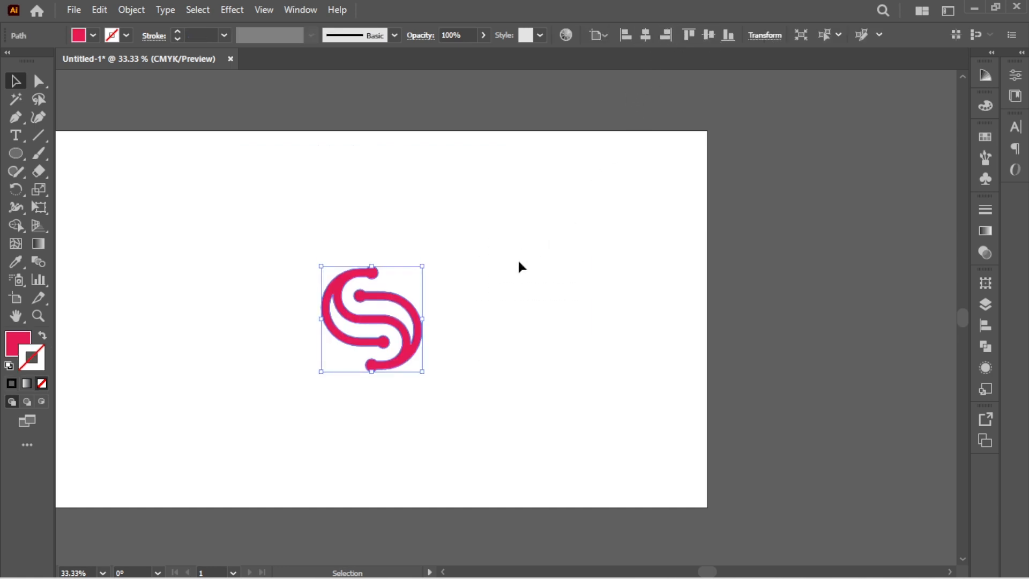
pyautogui.moveTo(422, 267); pyautogui.dragTo(458, 239)
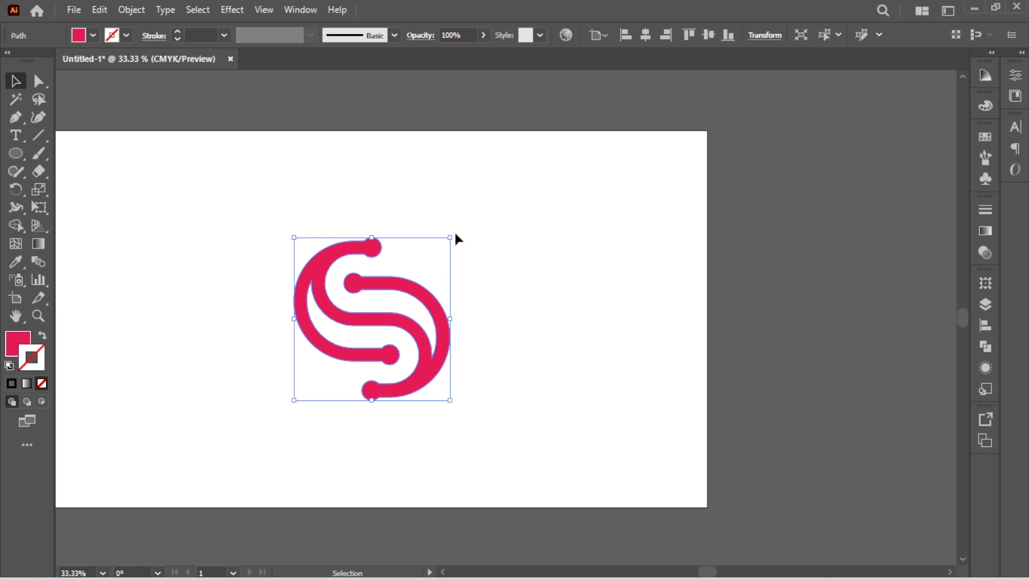
# Step: Rotate the logo 45° clockwise so it reads as an upright S
pyautogui.click(564, 303)
pyautogui.click(448, 309)
pyautogui.moveTo(455, 234); pyautogui.dragTo(480, 323)
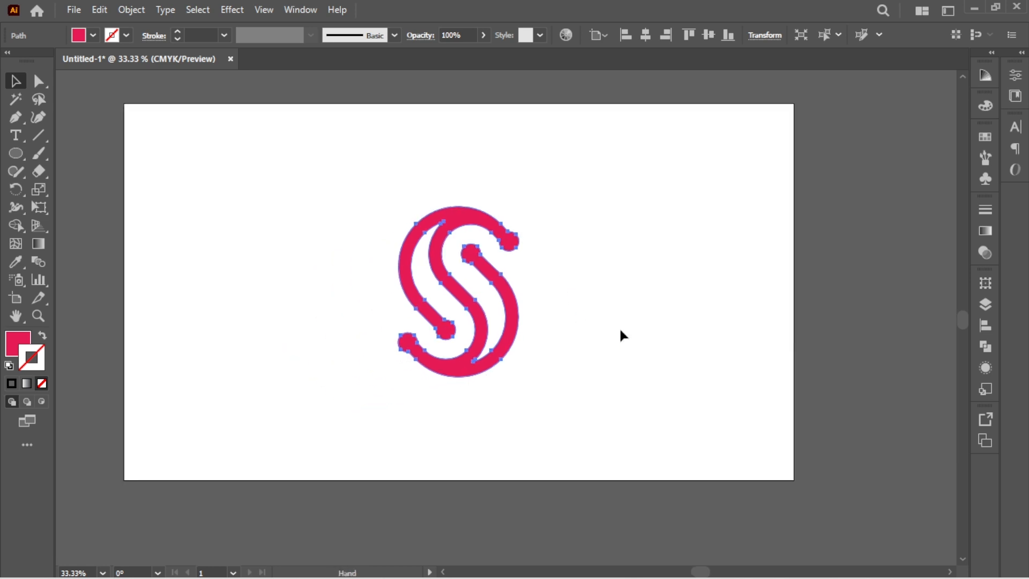
# Step: Reset the rotated logo's bounding box and deselect the logo
pyautogui.click(504, 286)
pyautogui.rightClick(504, 286)
pyautogui.moveTo(552, 485)
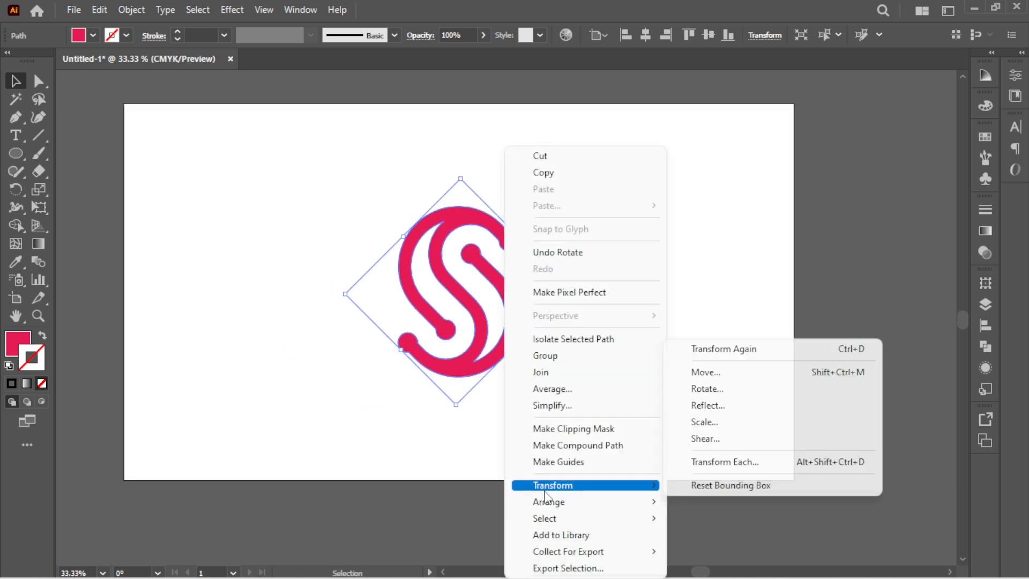
pyautogui.click(716, 487)
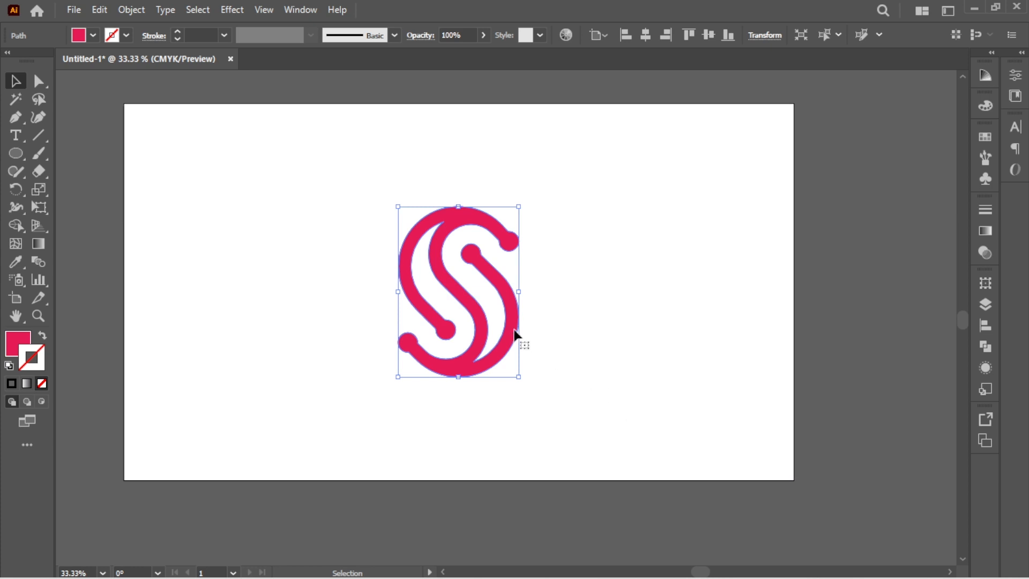
pyautogui.click(609, 330)
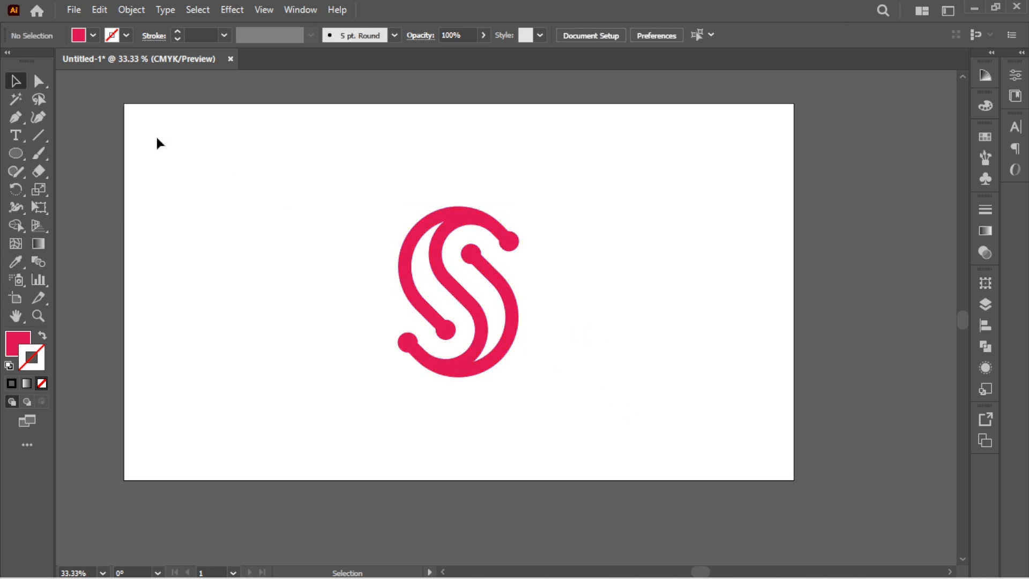
# Step: Open the Save for Web (Legacy) export and fit the transparent PNG-24 preview on screen
pyautogui.click(75, 11)
pyautogui.moveTo(190, 338)
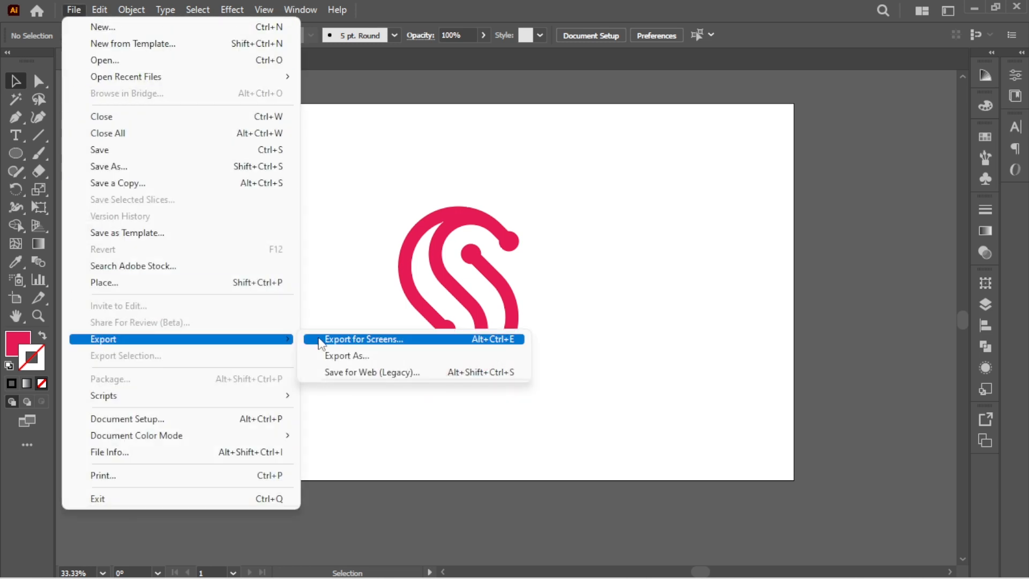
pyautogui.click(335, 374)
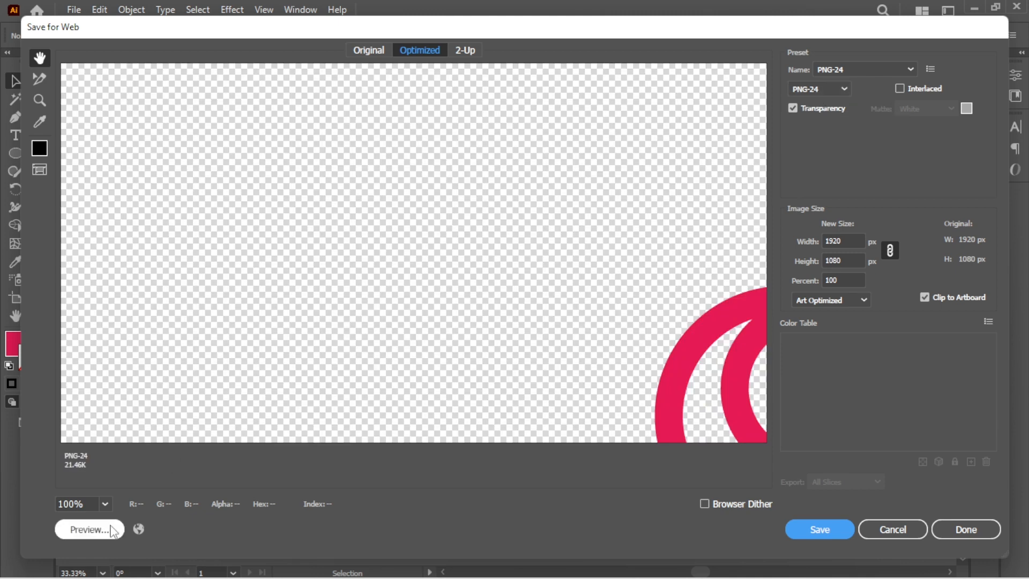
pyautogui.click(104, 504)
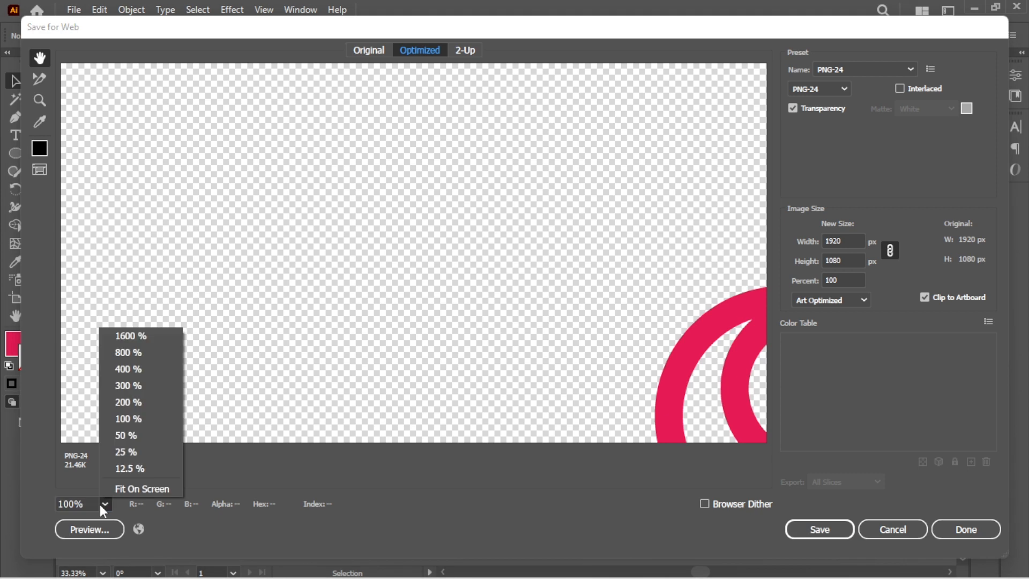
pyautogui.click(123, 489)
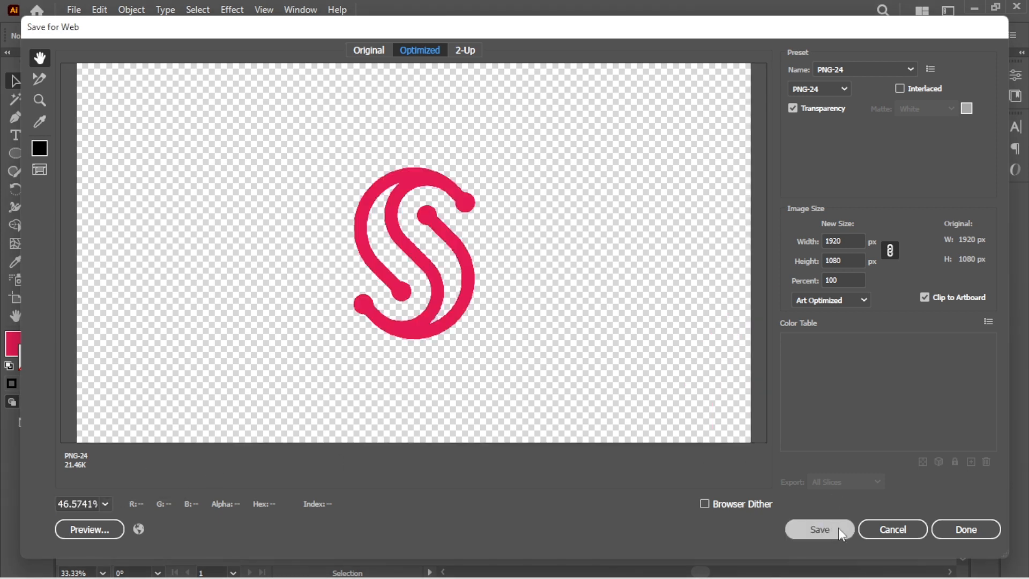
# Step: Save the optimized image to the Desktop as "Synergy logo"
pyautogui.press('Return')
pyautogui.write('Synergy logo')
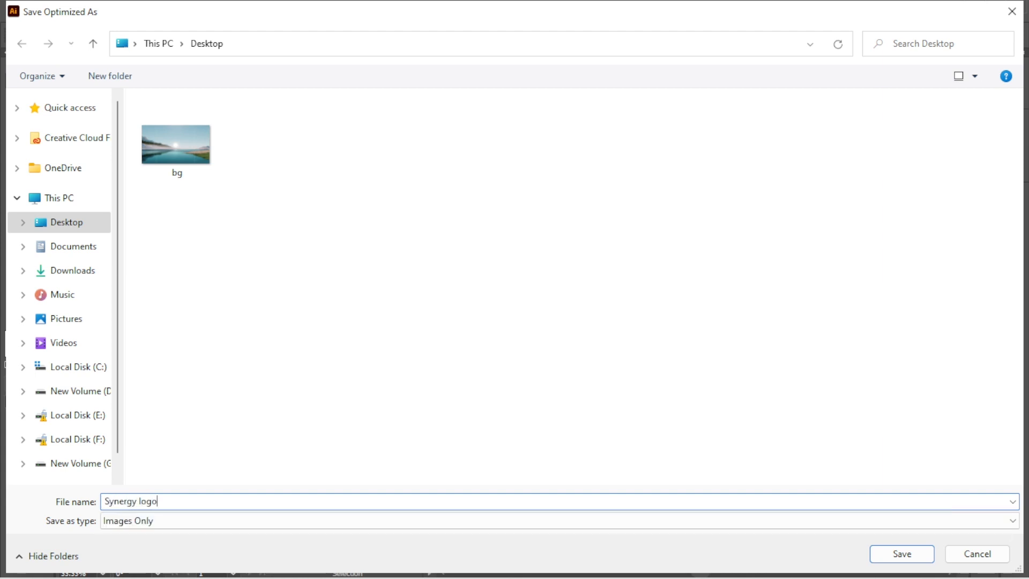
pyautogui.press('Return')
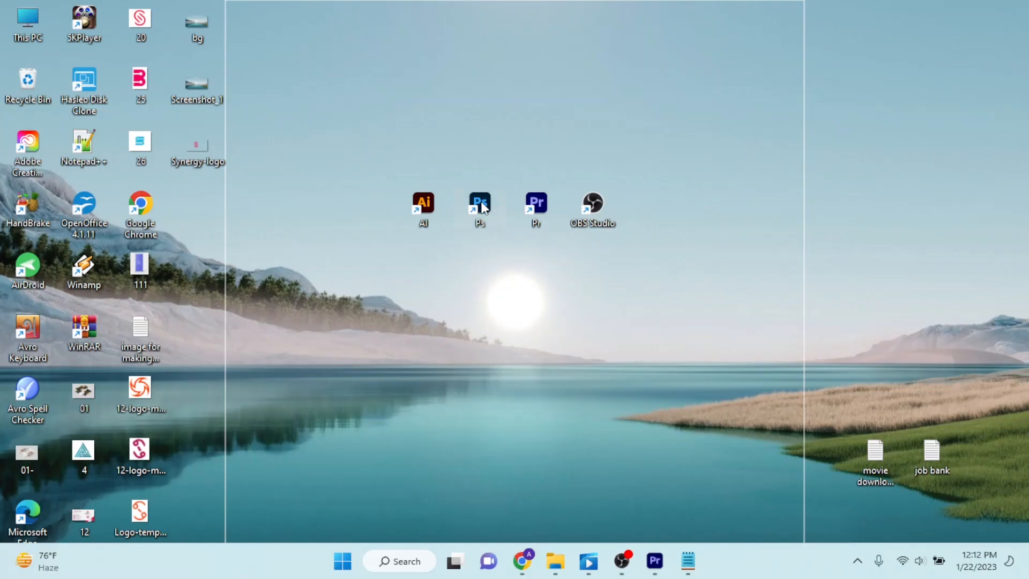
# Step: Switch to Photoshop and open the Realistic 3D Wall Sign Logo Mockup PSD from the 1 new logo 2022 folder
pyautogui.doubleClick(480, 204)
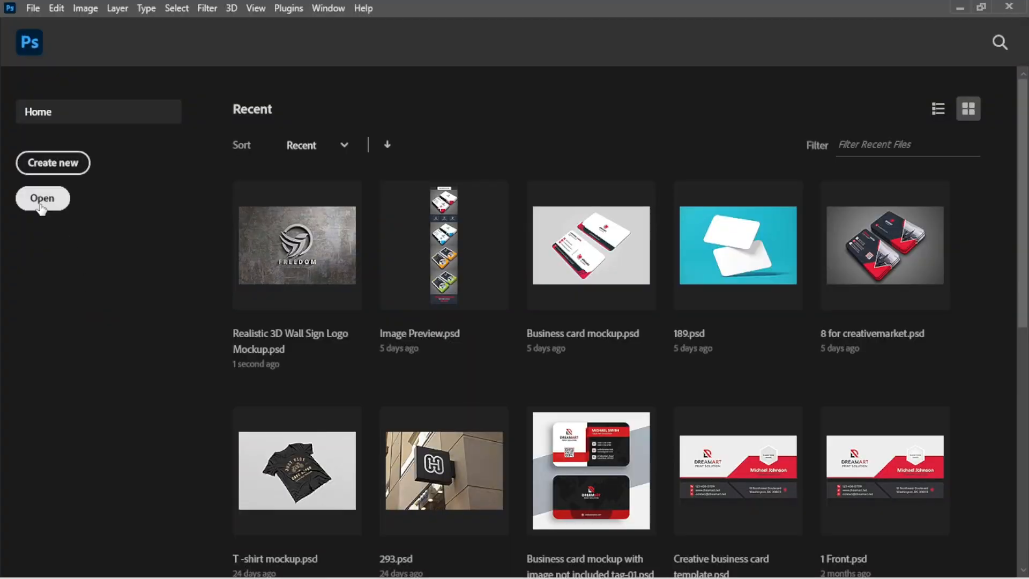
pyautogui.click(42, 208)
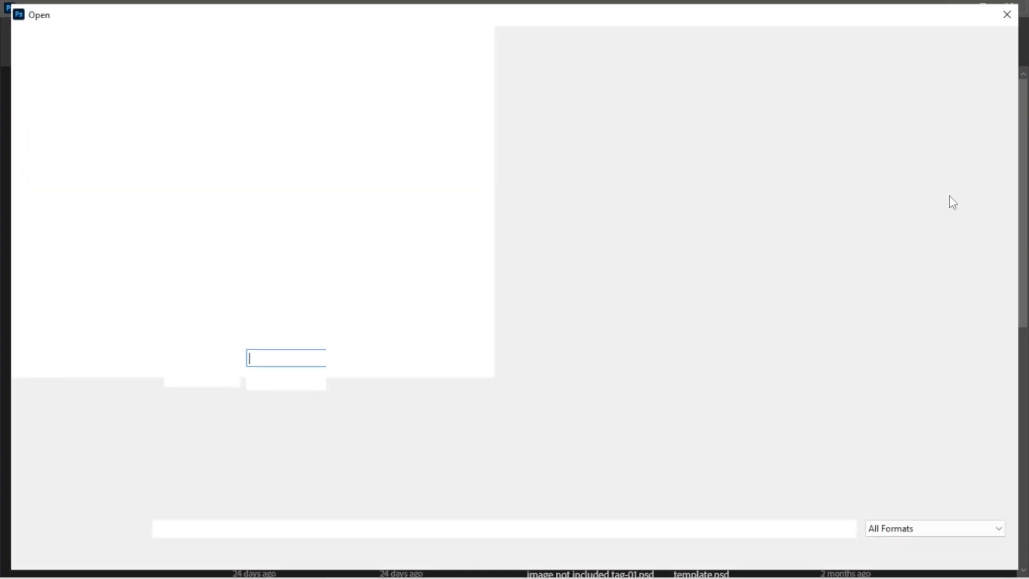
pyautogui.scroll(-10, 943, 107)
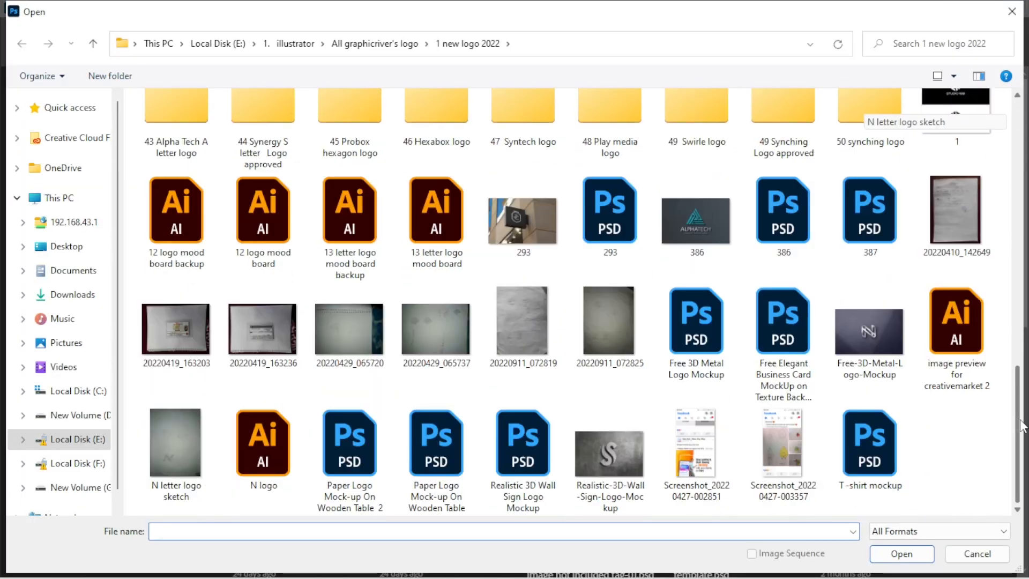
pyautogui.click(527, 460)
pyautogui.doubleClick(528, 460)
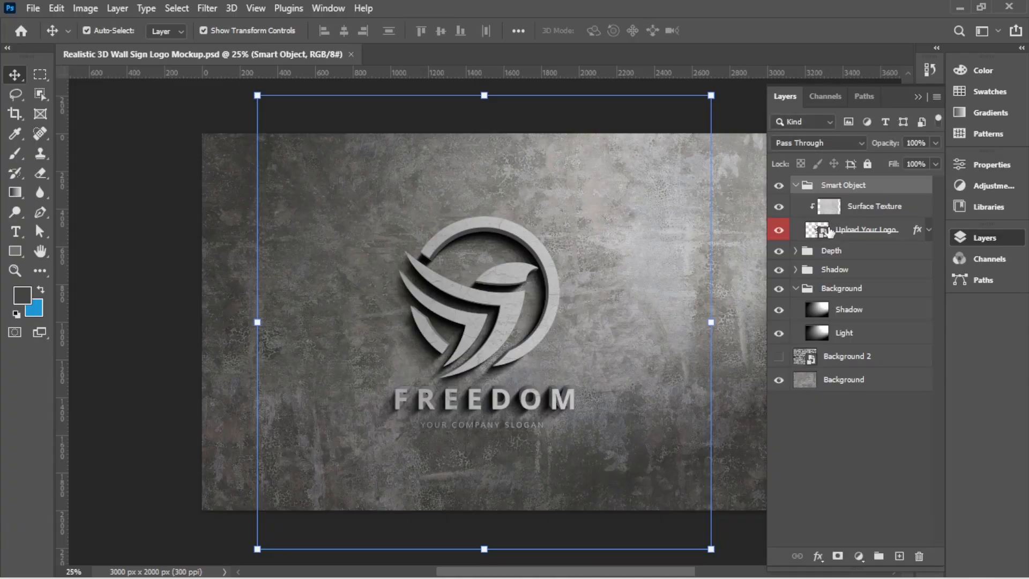
# Step: Open the contents of the Upload Your Logo smart object and place the Synergy-logo image from the Desktop as embedded
pyautogui.doubleClick(816, 230)
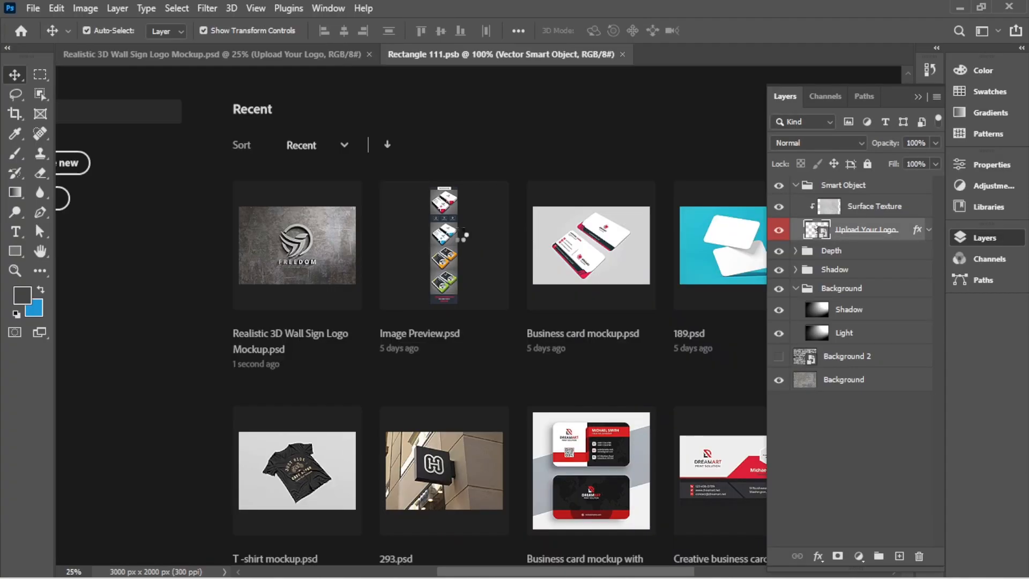
pyautogui.moveTo(690, 225); pyautogui.dragTo(592, 225)
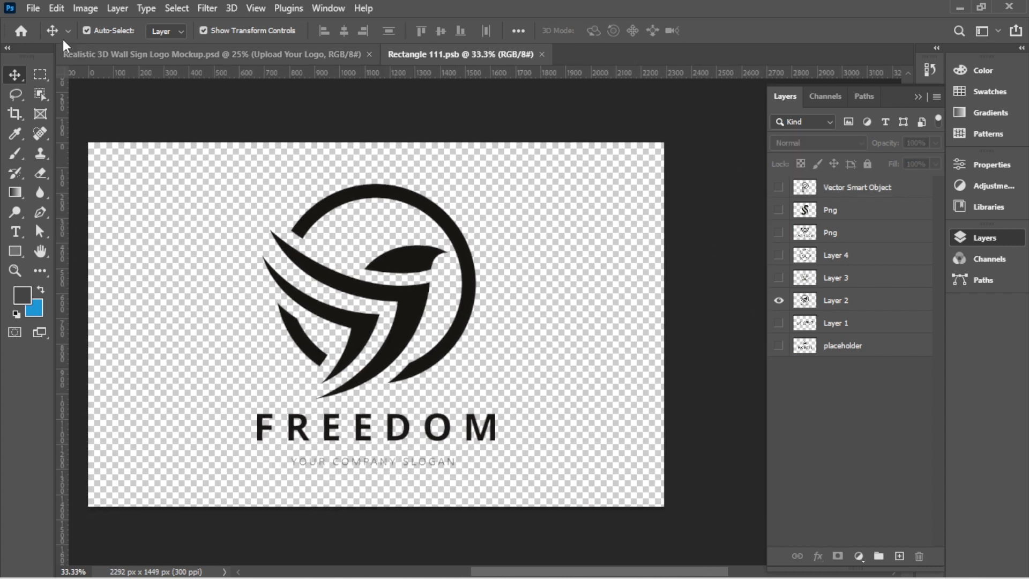
pyautogui.click(33, 8)
pyautogui.click(88, 306)
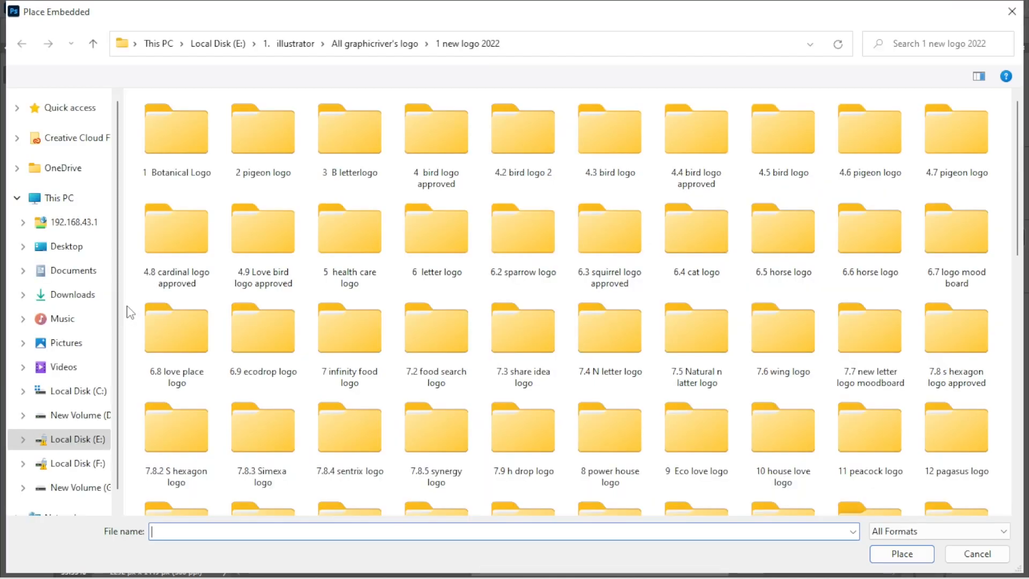
pyautogui.click(78, 254)
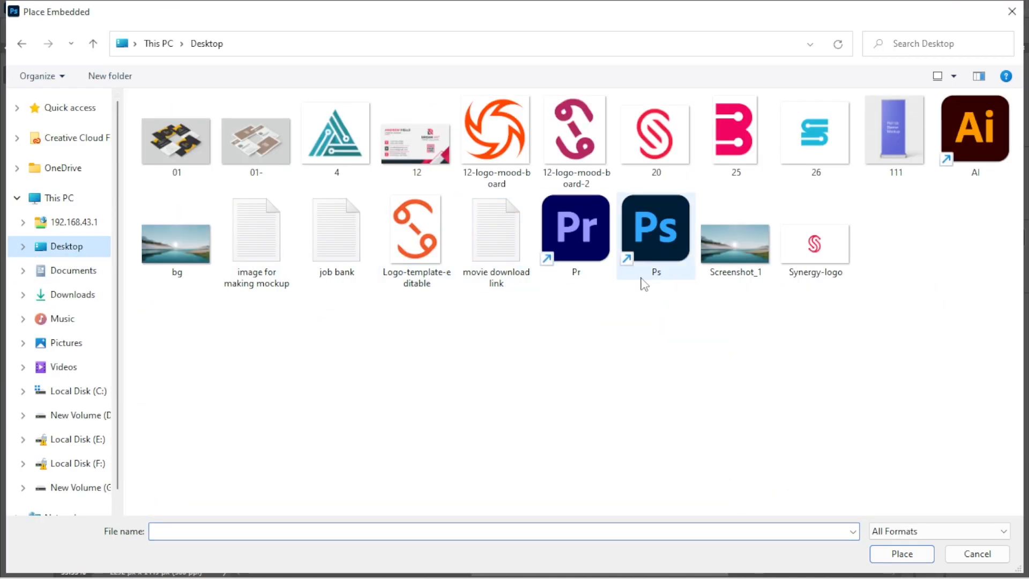
pyautogui.doubleClick(850, 275)
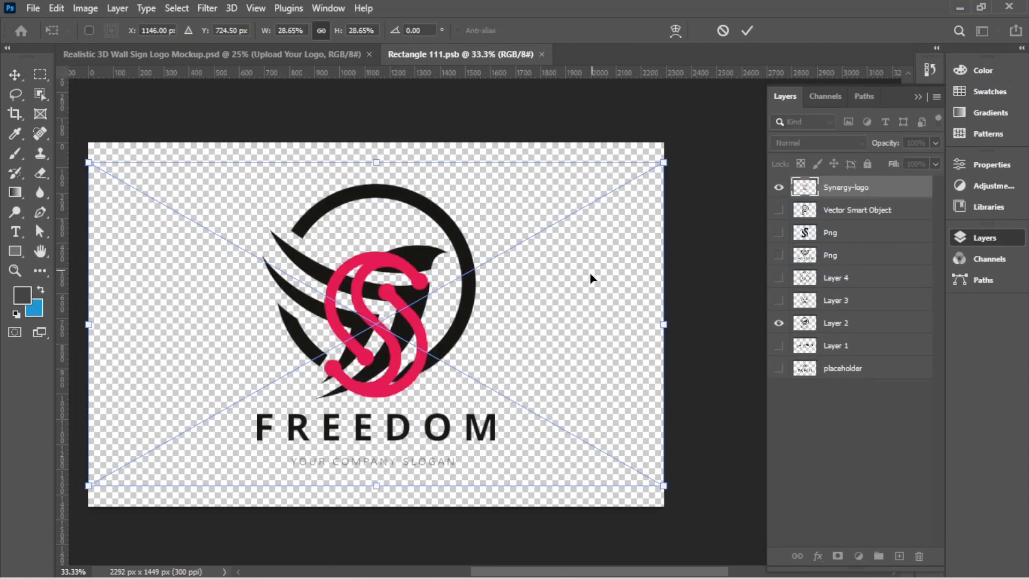
# Step: Scale the placed Synergy logo proportionally to about 52% and hide Layer 2 containing the FREEDOM logo
pyautogui.scroll(-5, 585, 280)
pyautogui.moveTo(453, 205); pyautogui.dragTo(461, 139)
pyautogui.moveTo(456, 408); pyautogui.dragTo(453, 508)
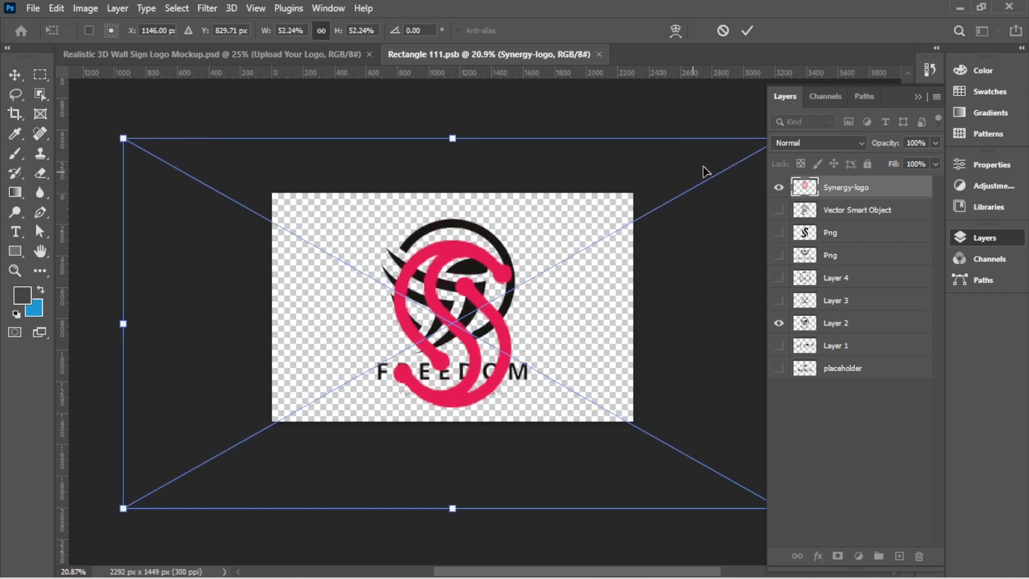
pyautogui.click(747, 31)
pyautogui.click(779, 324)
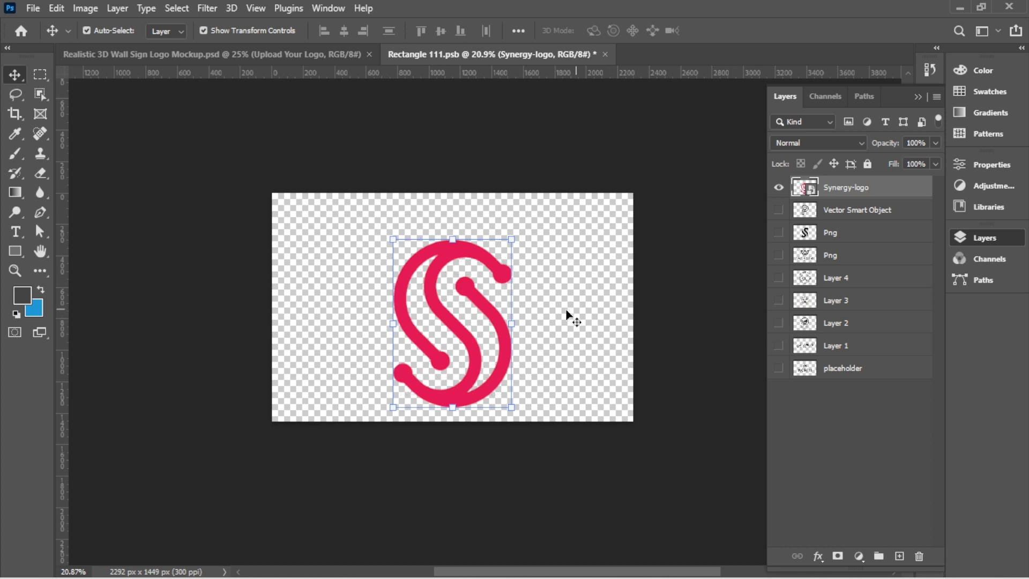
# Step: Move the S logo up to the vertical center of the canvas, and save and close the smart object to update the mockup
pyautogui.moveTo(501, 345); pyautogui.dragTo(540, 311)
pyautogui.hotkey('ctrl', 's')
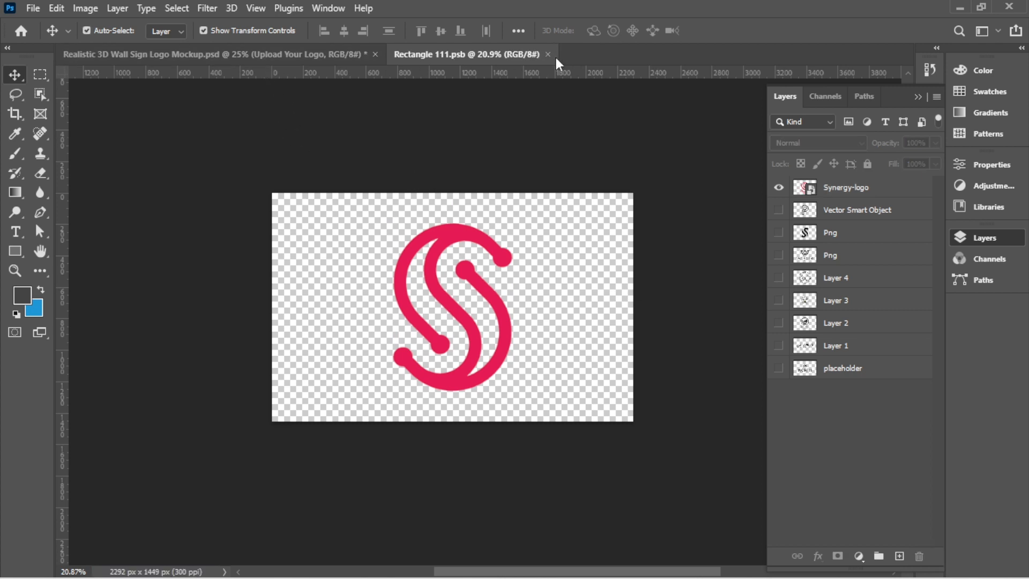
pyautogui.hotkey('ctrl', 'w')
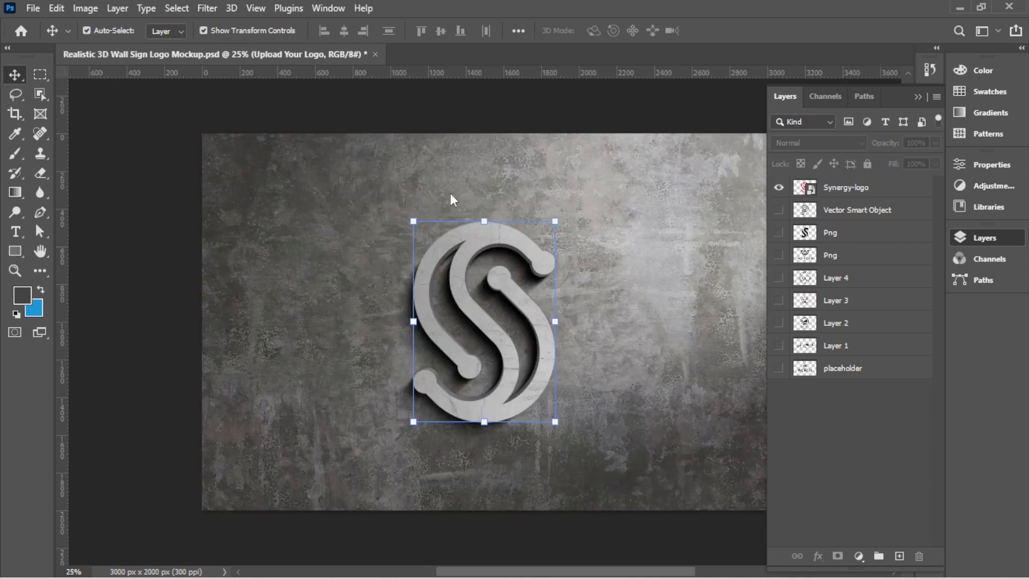
pyautogui.click(491, 108)
pyautogui.moveTo(596, 111); pyautogui.dragTo(556, 111)
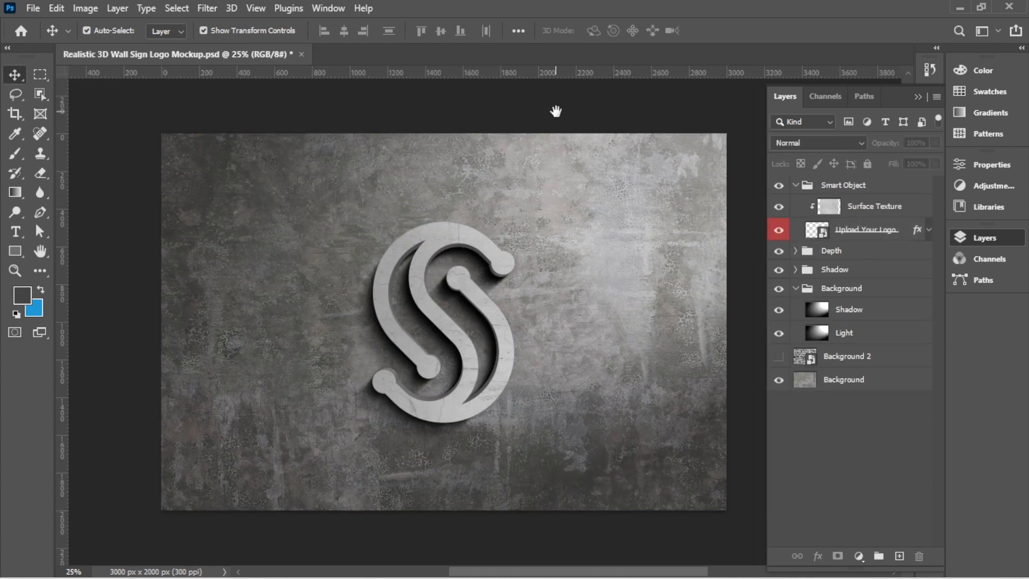